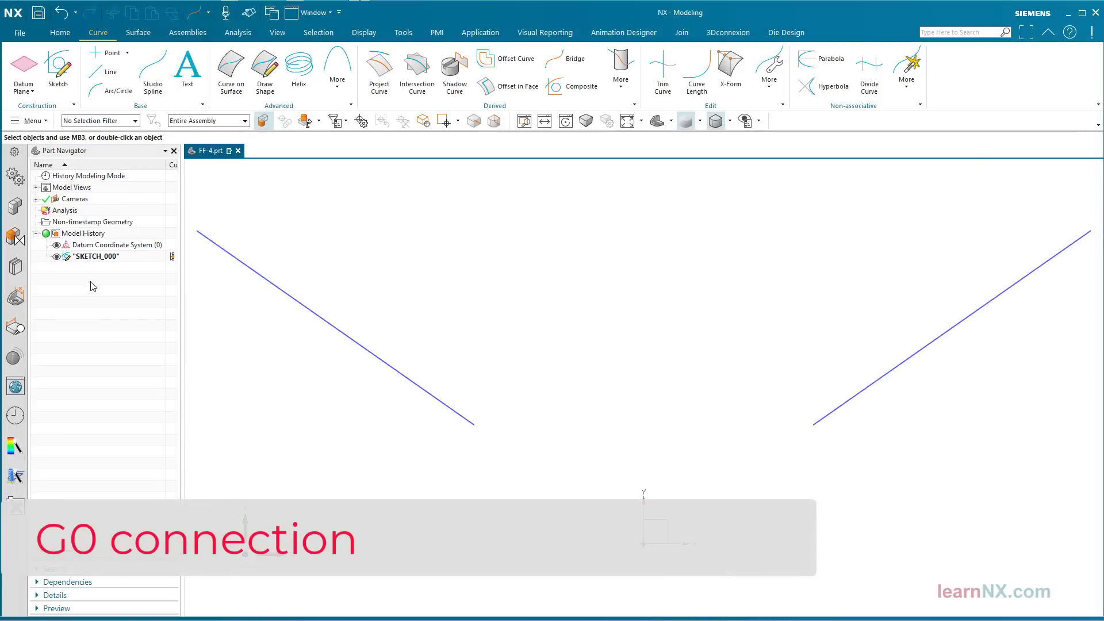
- Open the sketch of the two angled lines to review its dimensions, and leave it unchanged
double_click(96, 257)
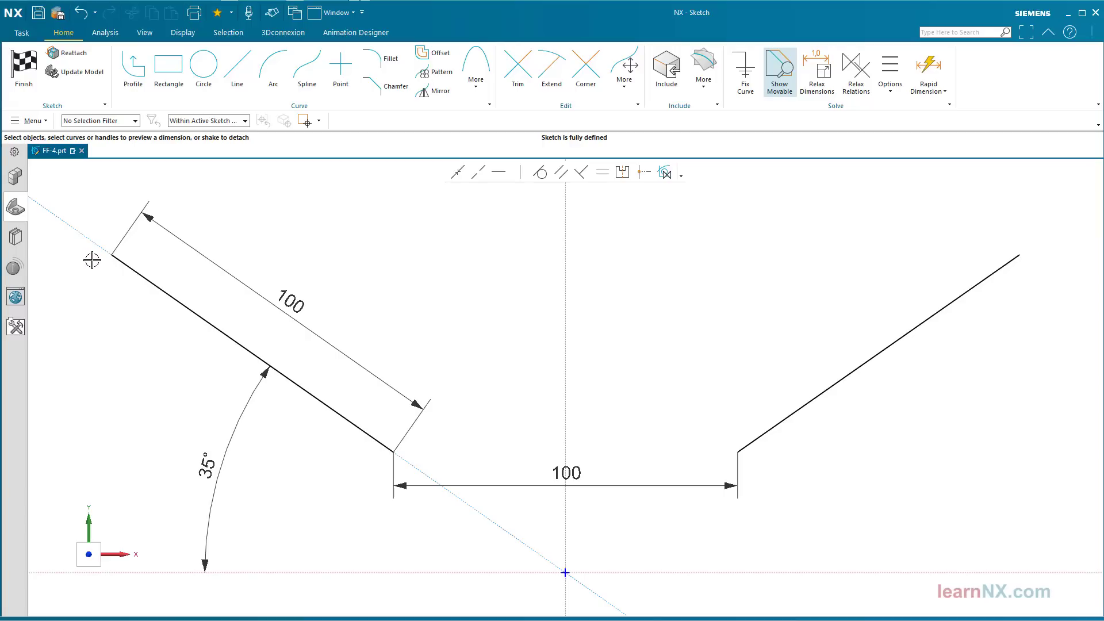
click(26, 62)
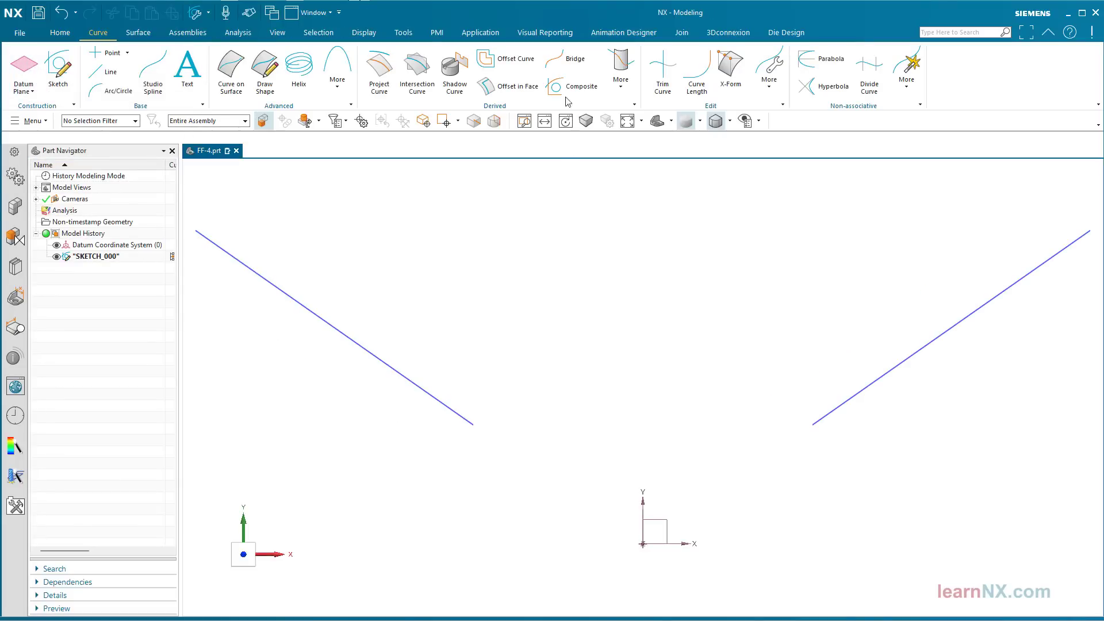
- Start a bridge curve, review the available continuity types and choose G0 (Position) for its start
click(563, 62)
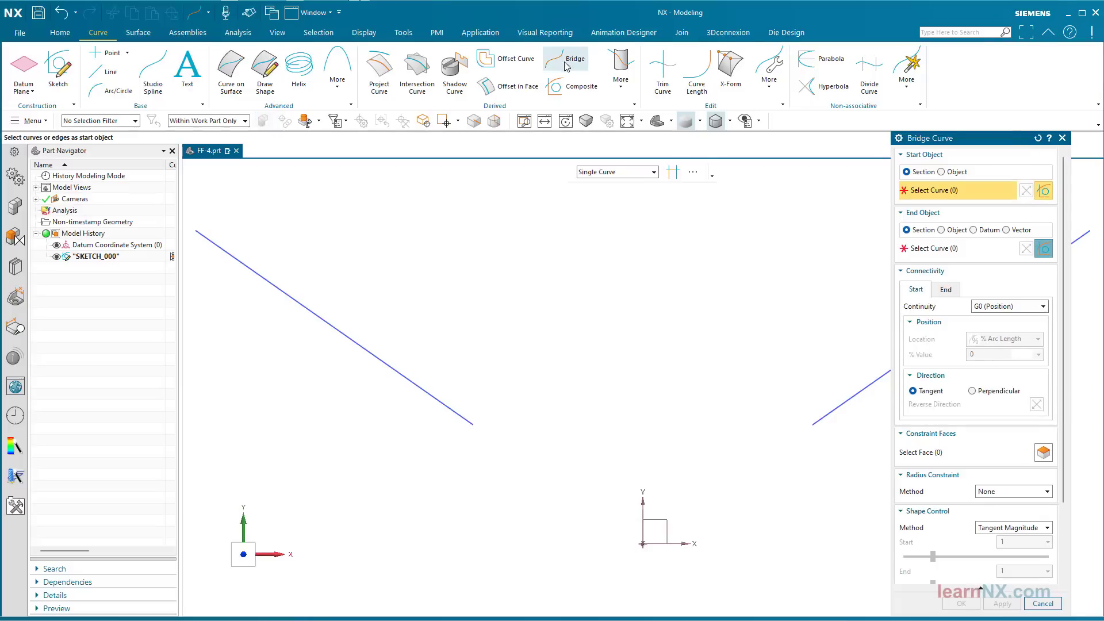
click(1018, 307)
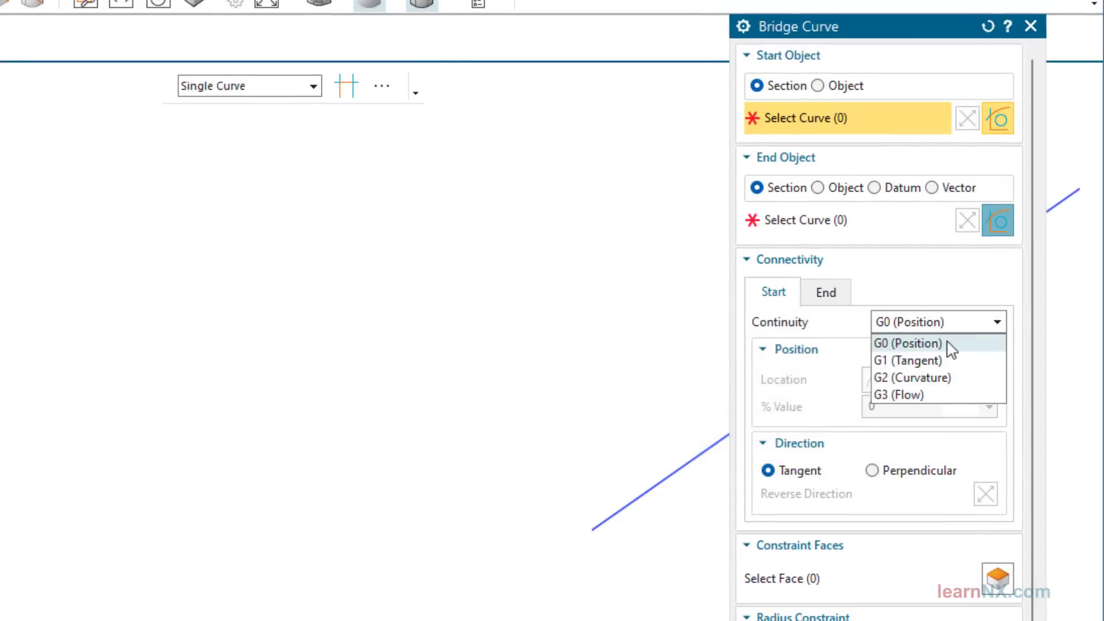
mouse_move(942, 363)
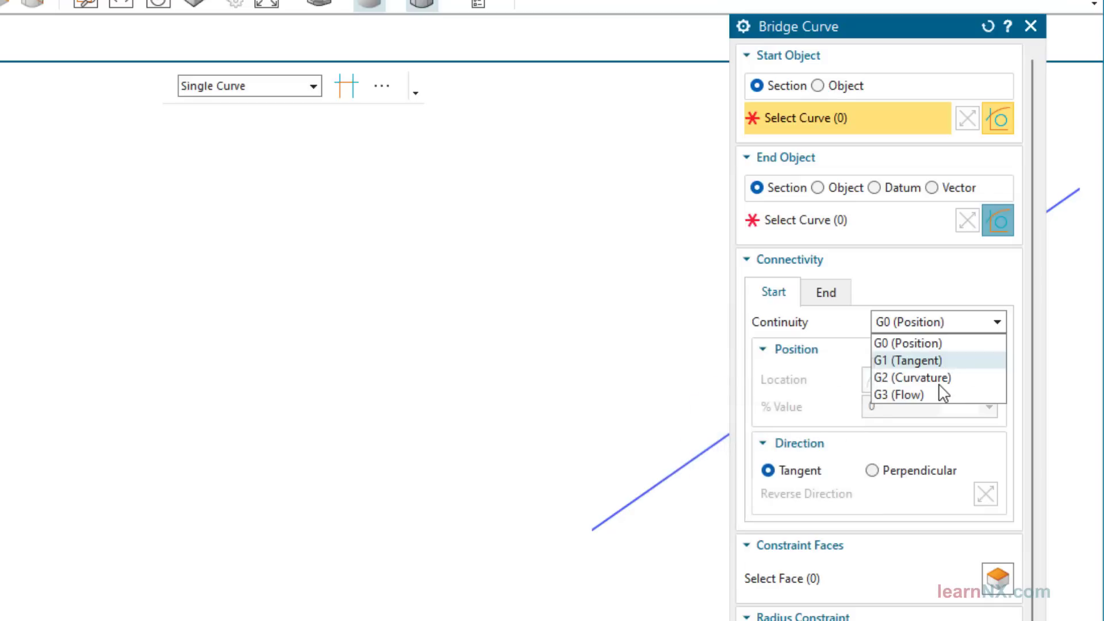
mouse_move(942, 391)
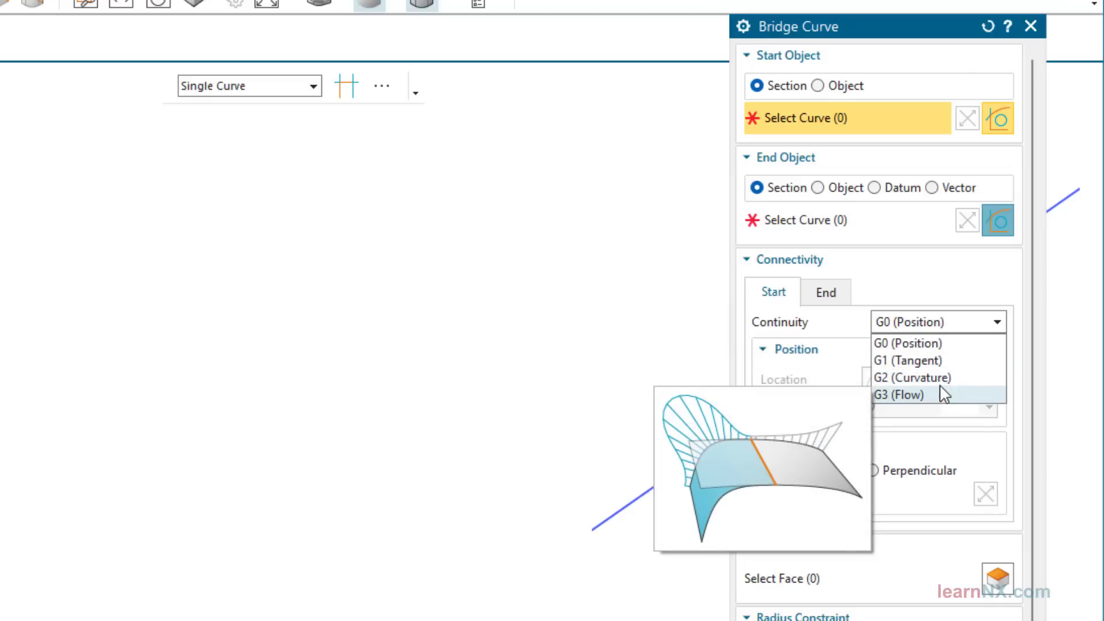
click(939, 348)
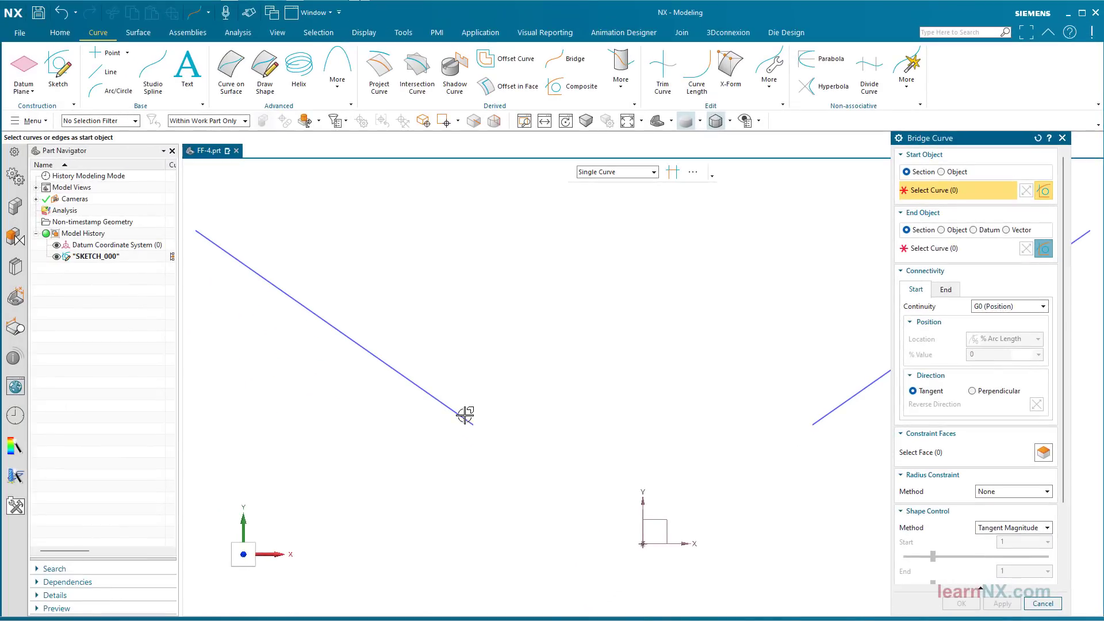
- Bridge the lower end of the left line to the lower end of the right line and create the curve
click(465, 414)
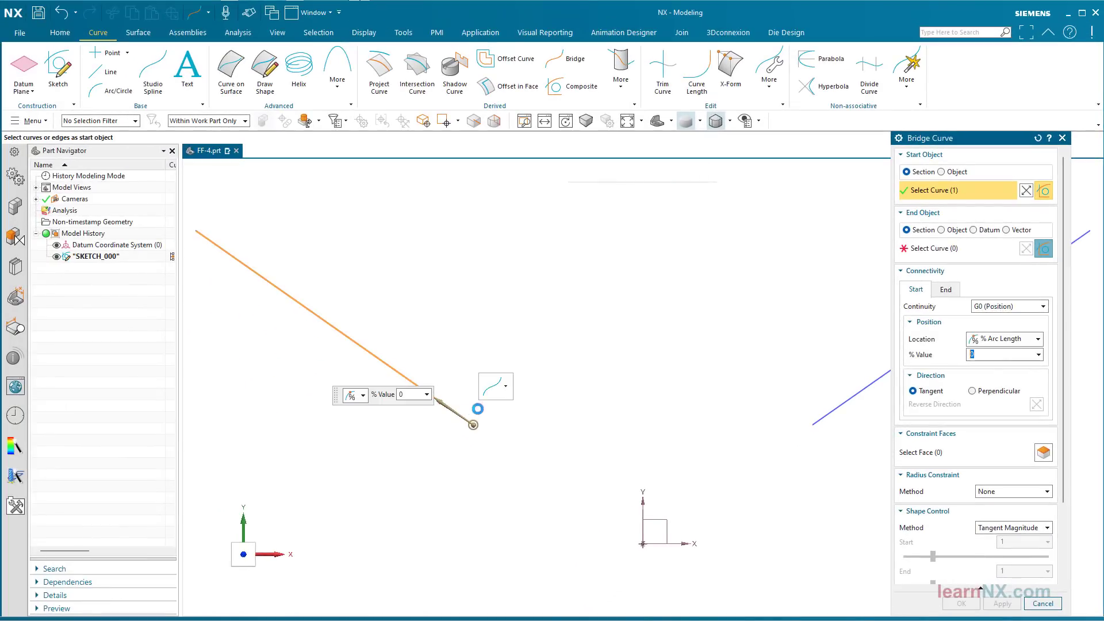
click(943, 247)
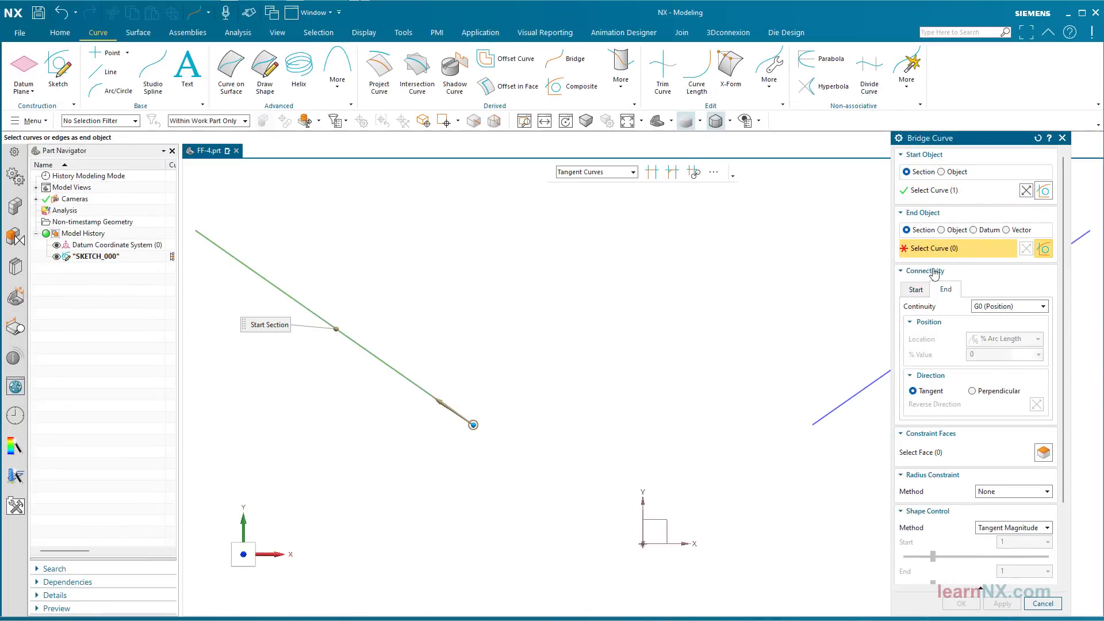
click(831, 418)
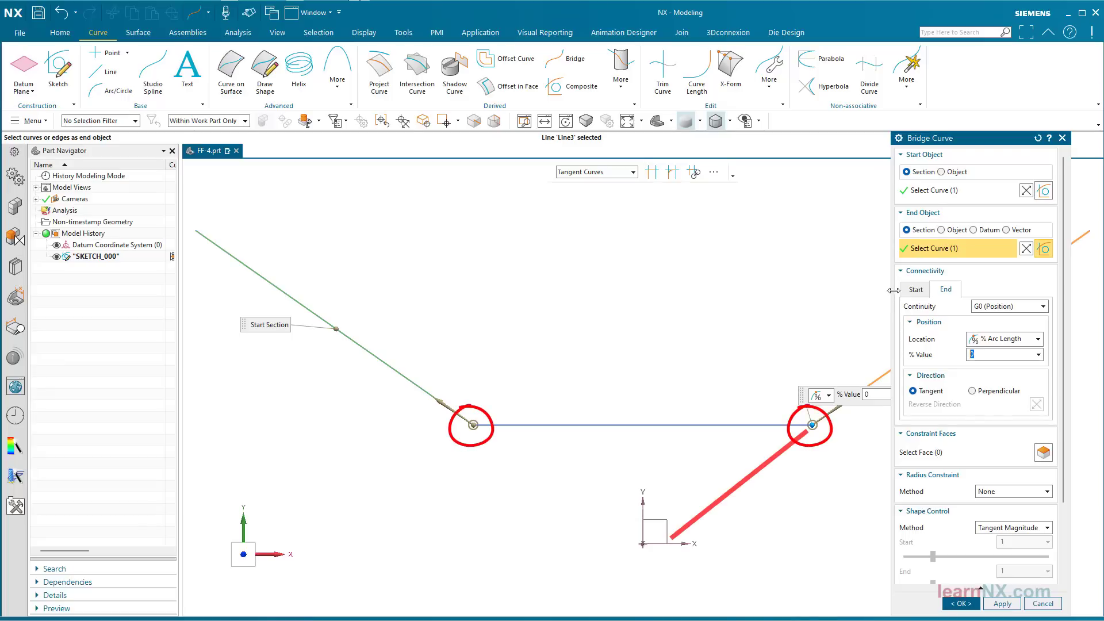
click(915, 290)
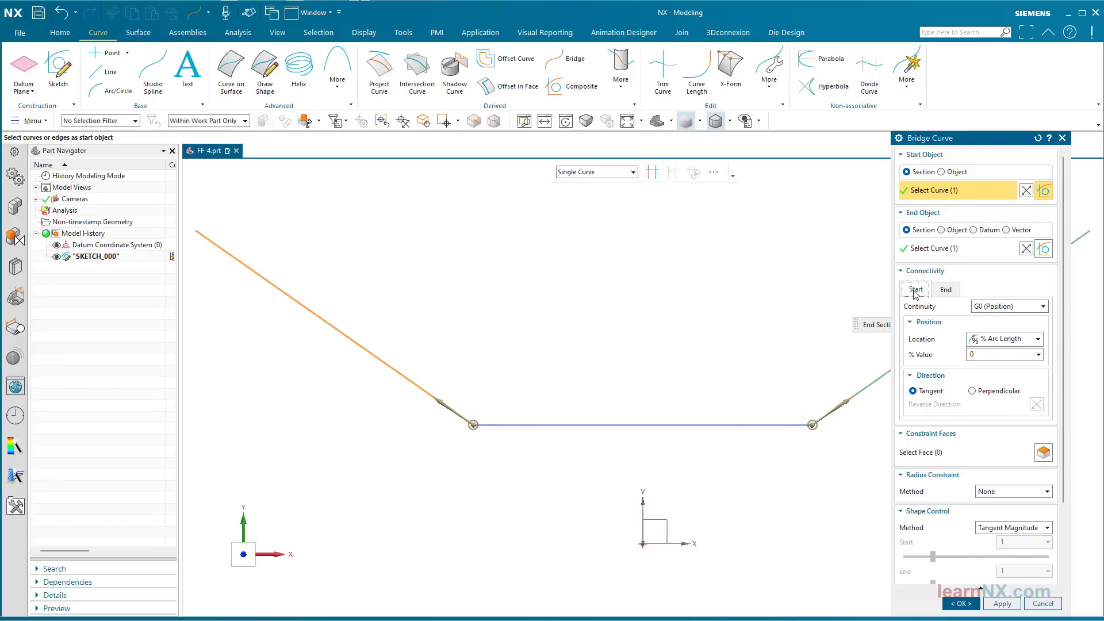
click(965, 604)
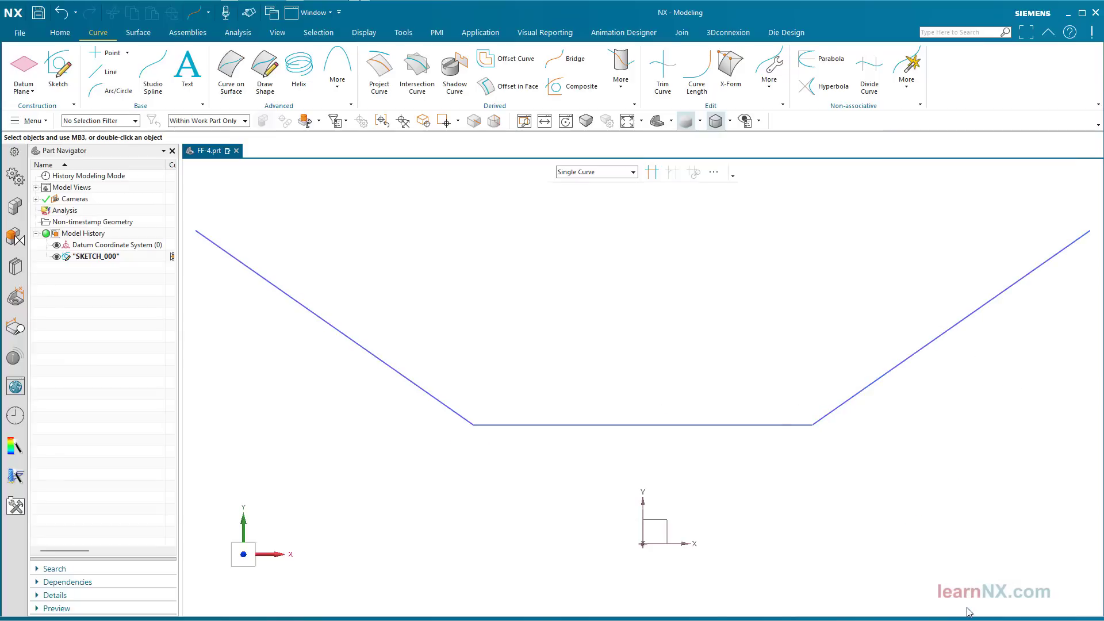
- Rename the new bridge curve feature as G0
click(90, 270)
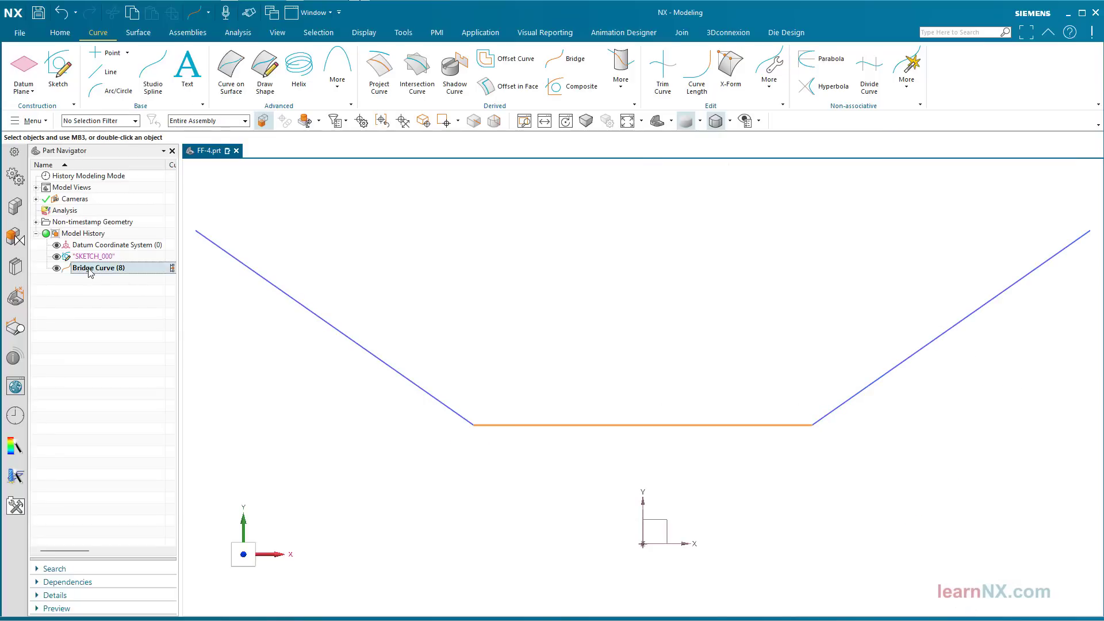
click(90, 269)
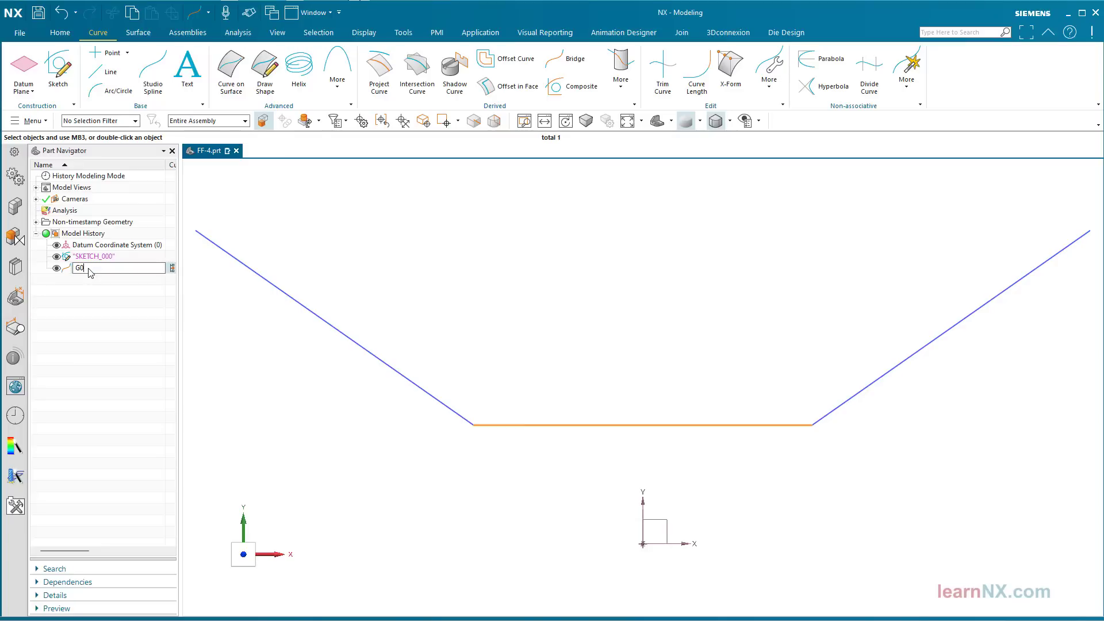
text(G0)
key(Return)
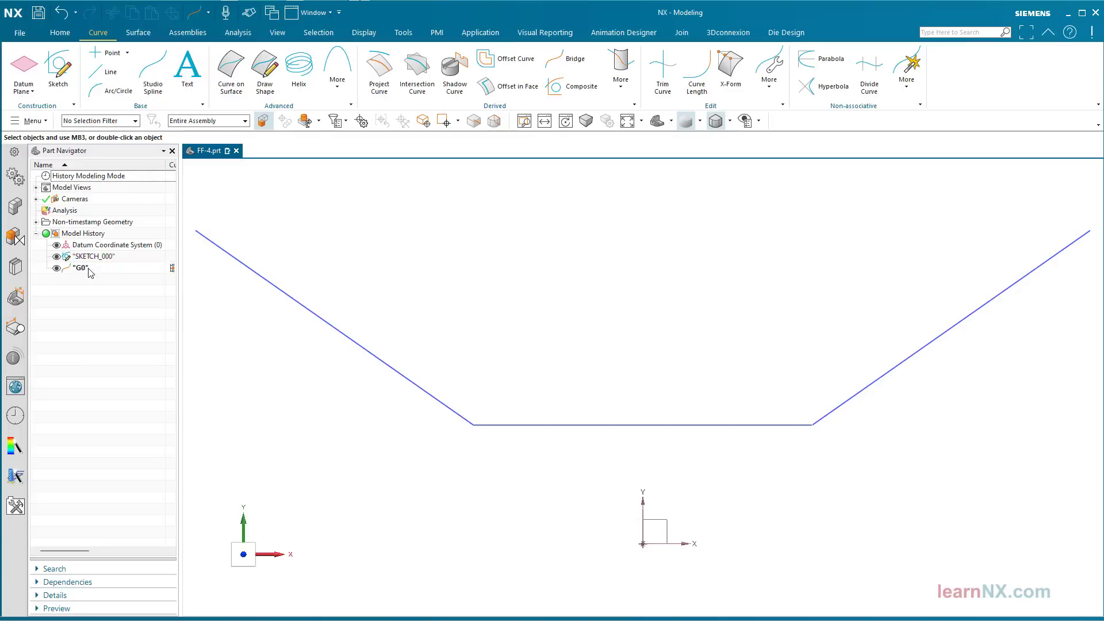
- Start another bridge curve and set the continuity to G1 (Tangent) at both its start and end
click(562, 61)
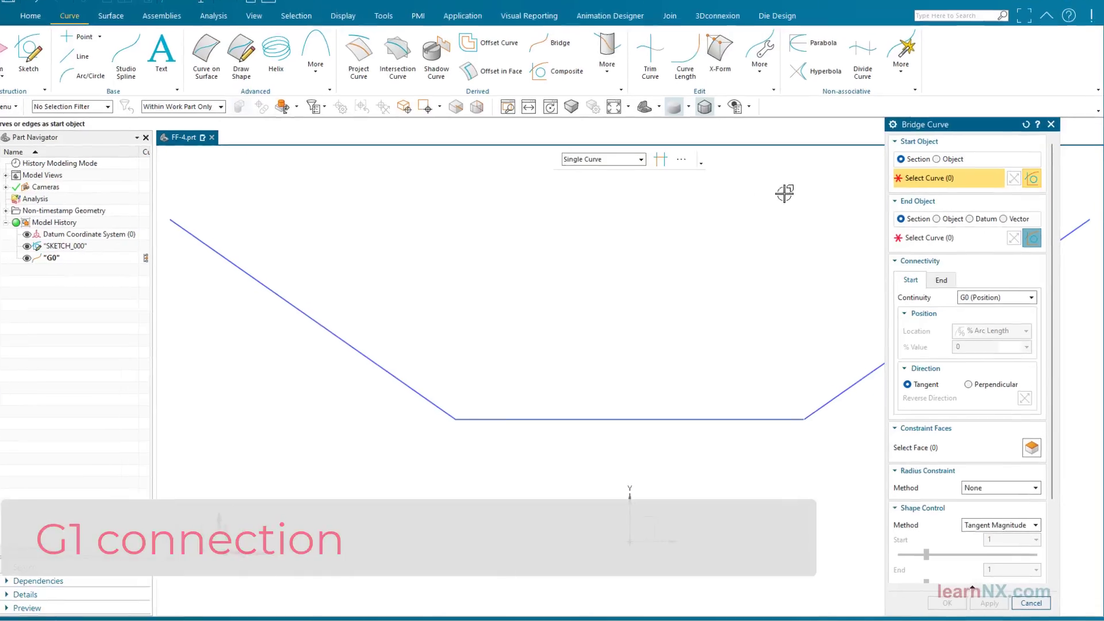
click(1001, 306)
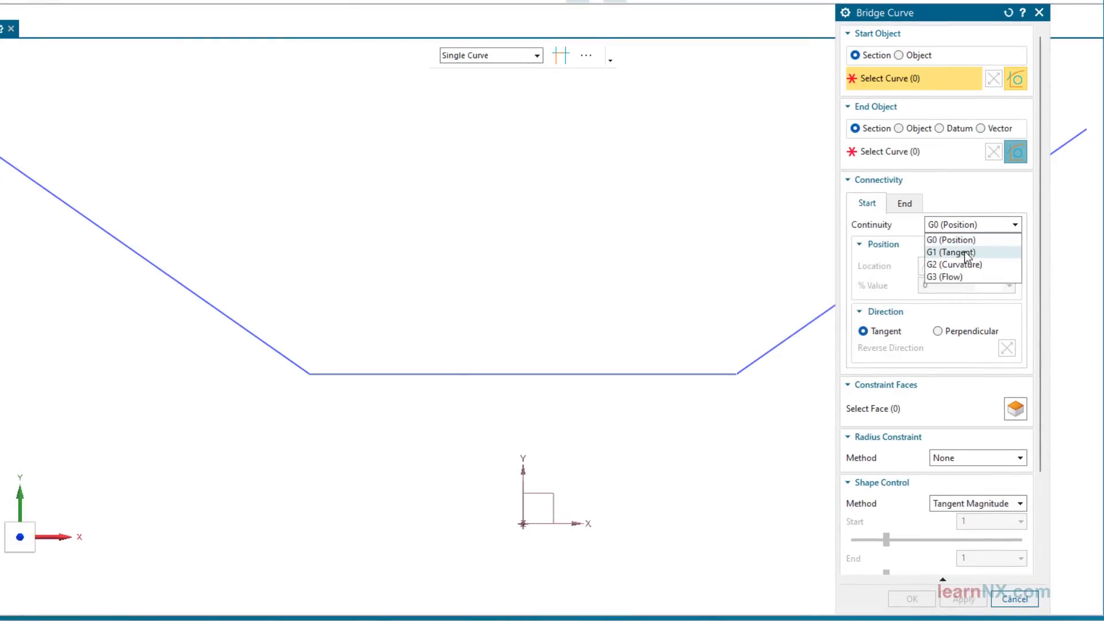
click(967, 252)
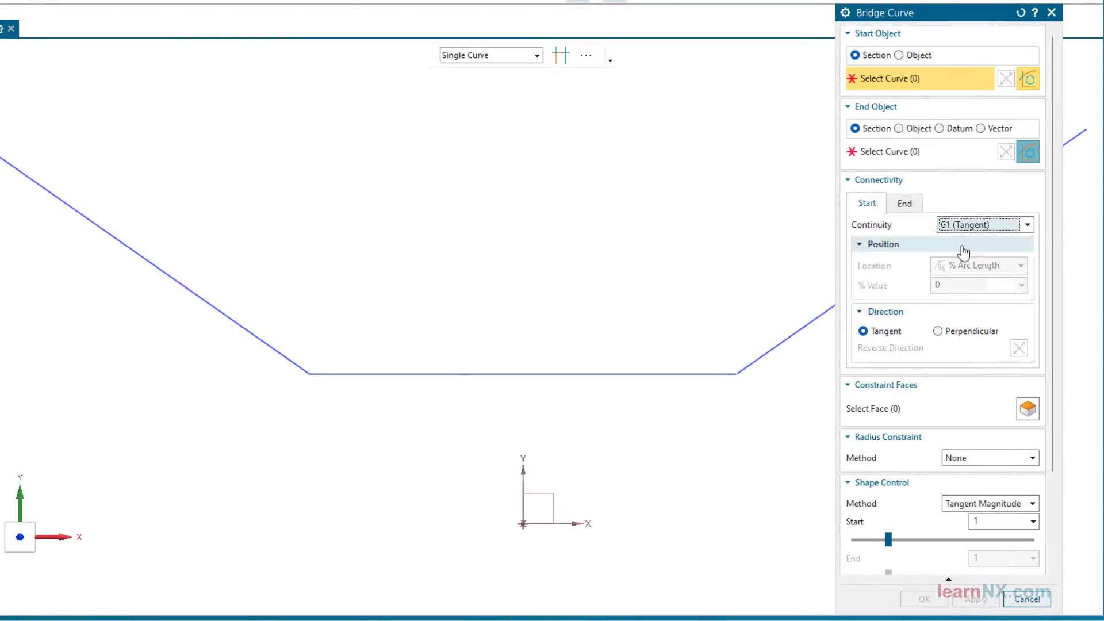
click(904, 204)
click(973, 225)
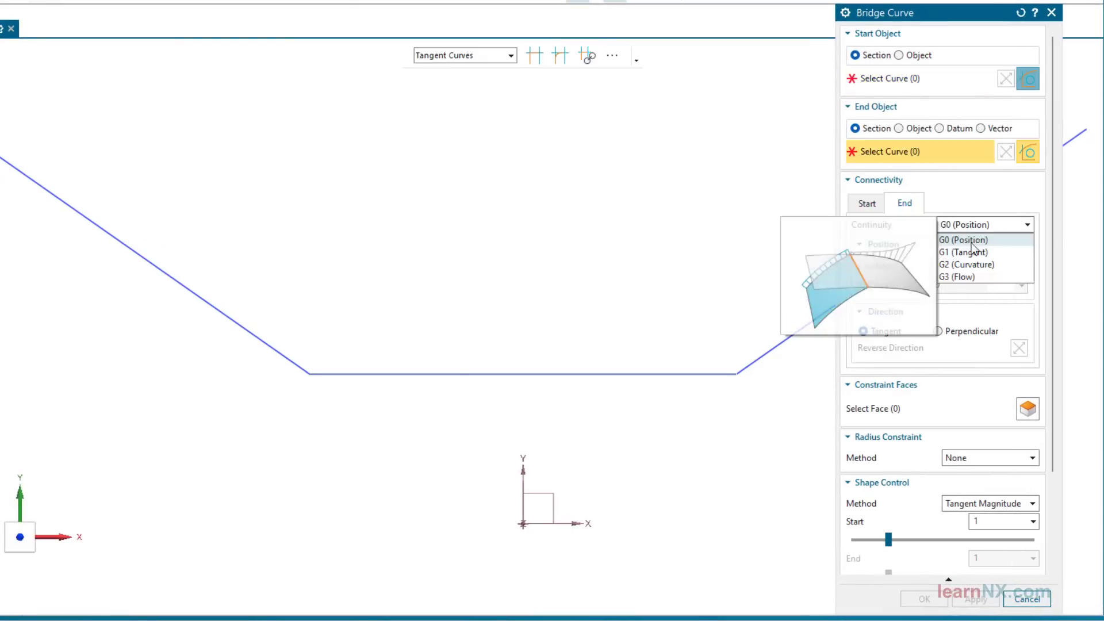
click(971, 250)
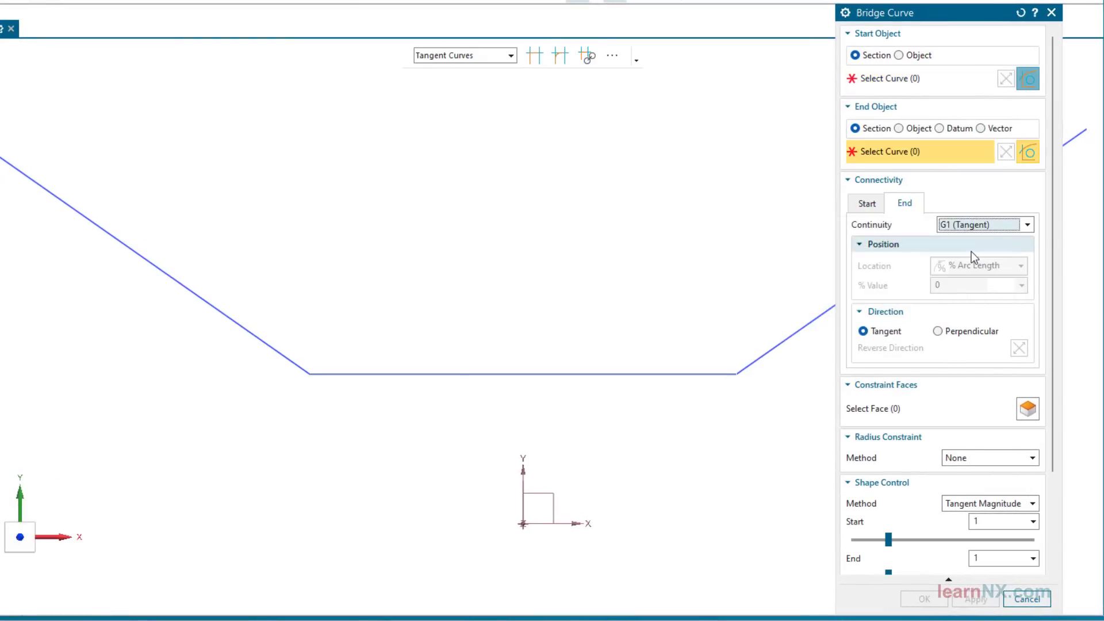
- Create the G1 bridge curve from the left line's lower end to the right line's lower end and highlight it in the model history
click(915, 87)
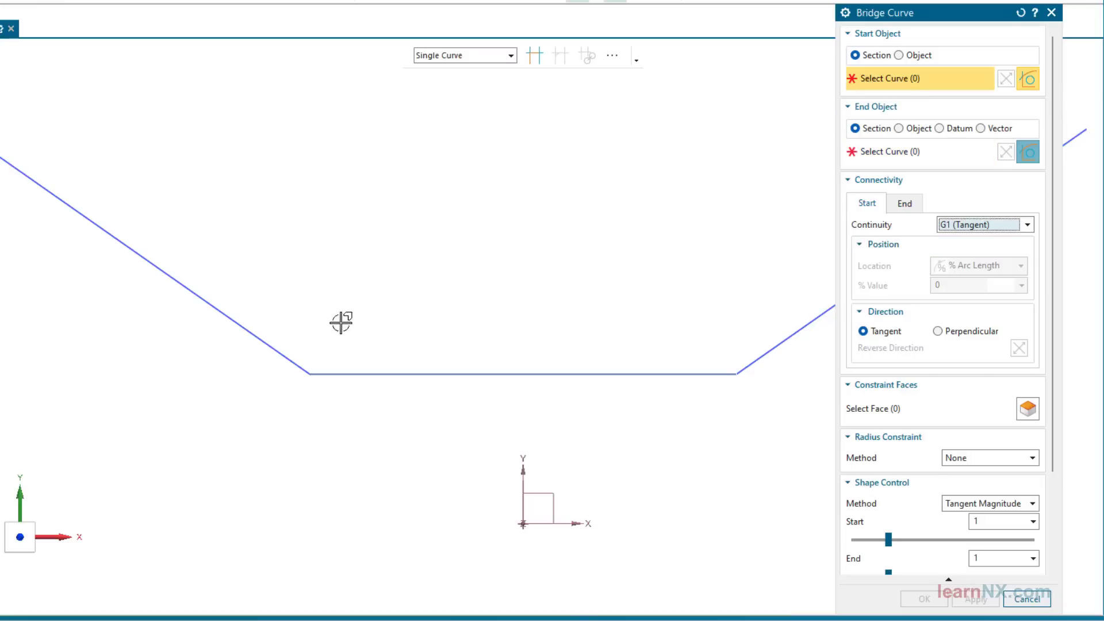
click(276, 347)
click(882, 153)
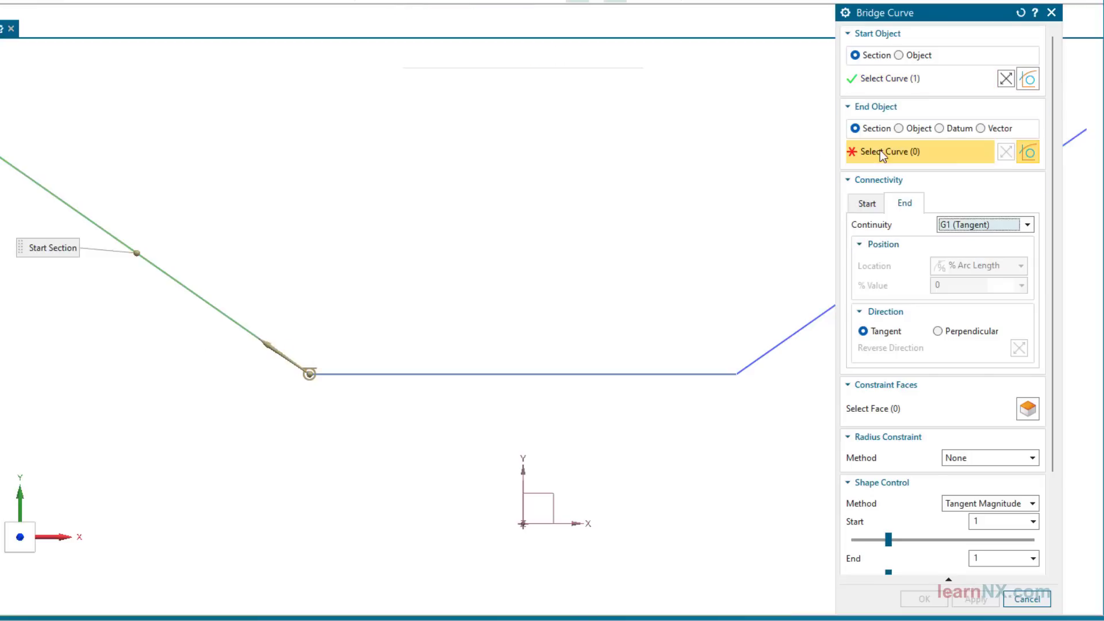
click(768, 352)
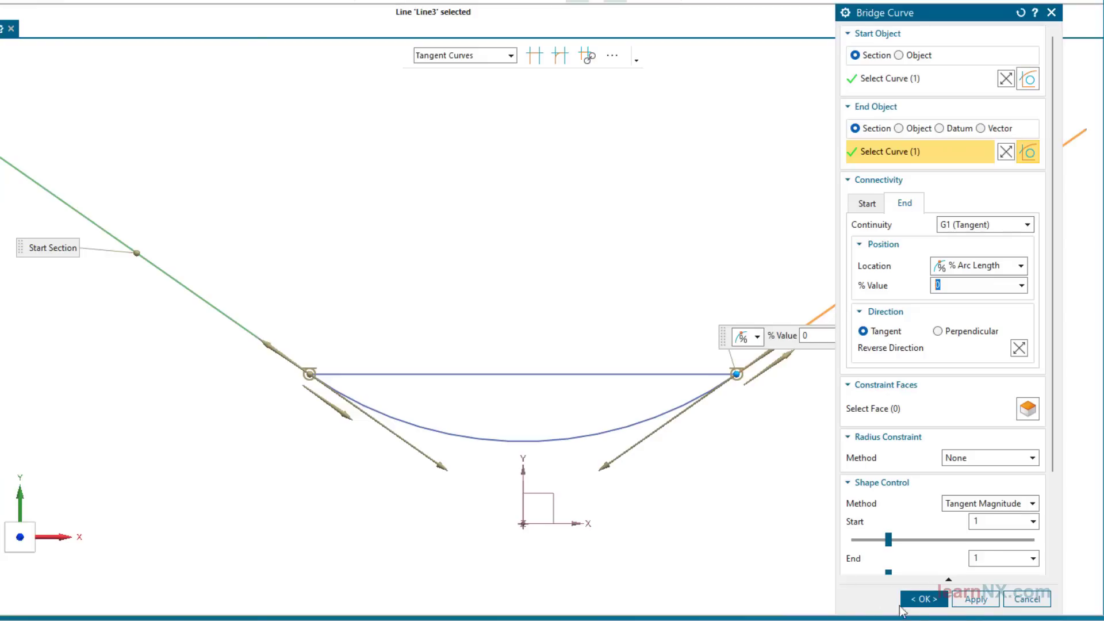
click(938, 603)
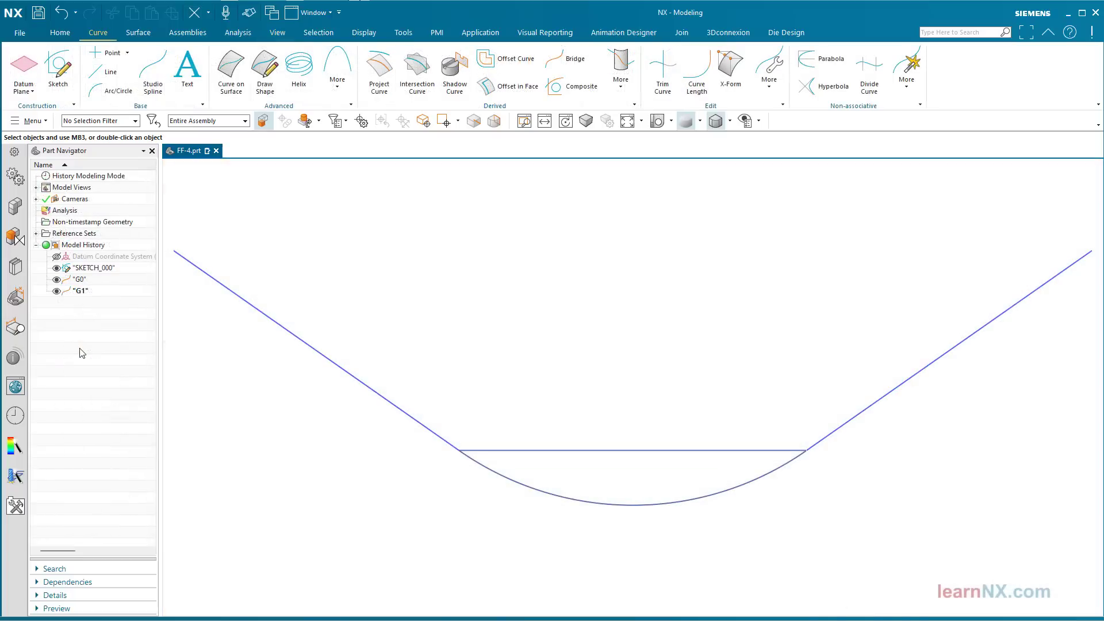
click(95, 291)
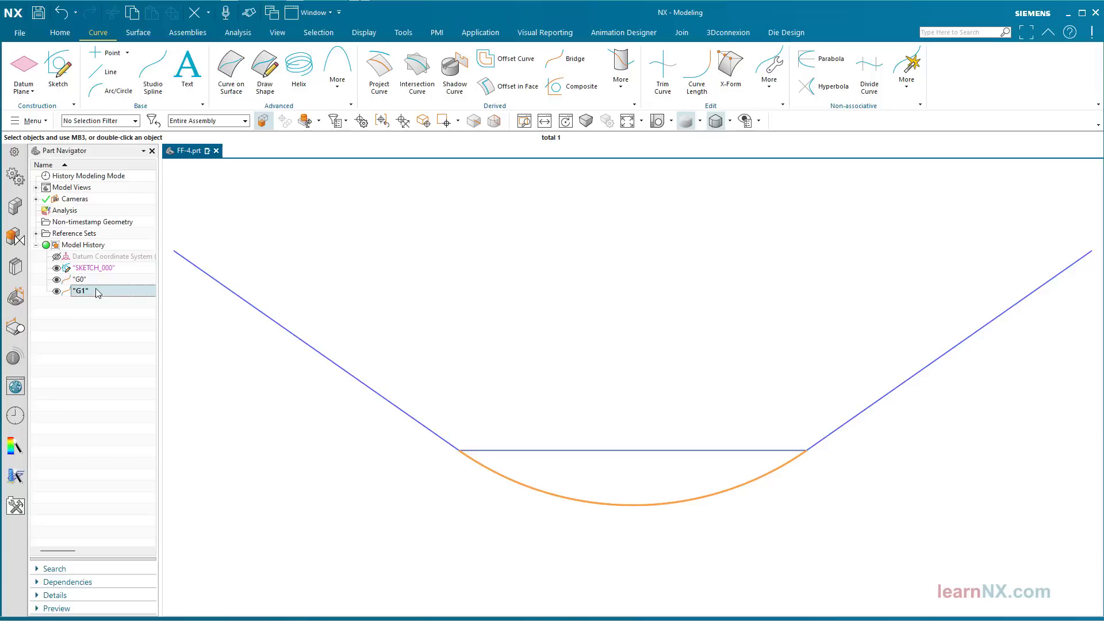
- Start a third bridge curve from the left line's lower end to the right line's lower end
click(572, 63)
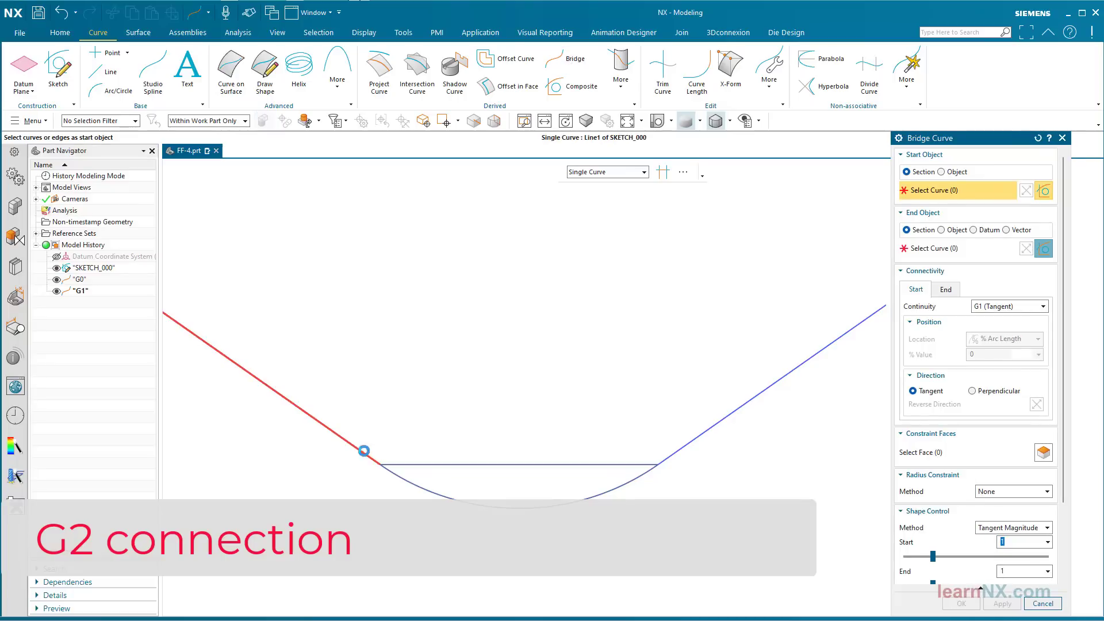
click(366, 453)
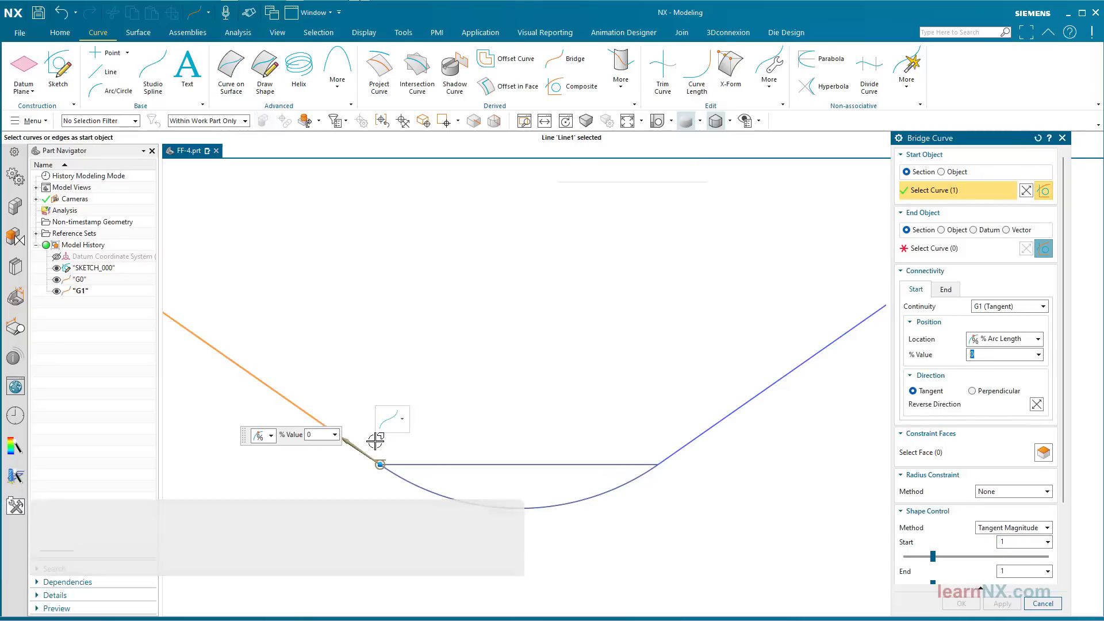
click(682, 448)
- Set the continuity to G2 (Curvature) at both the start and end of the bridge curve and create it
click(915, 289)
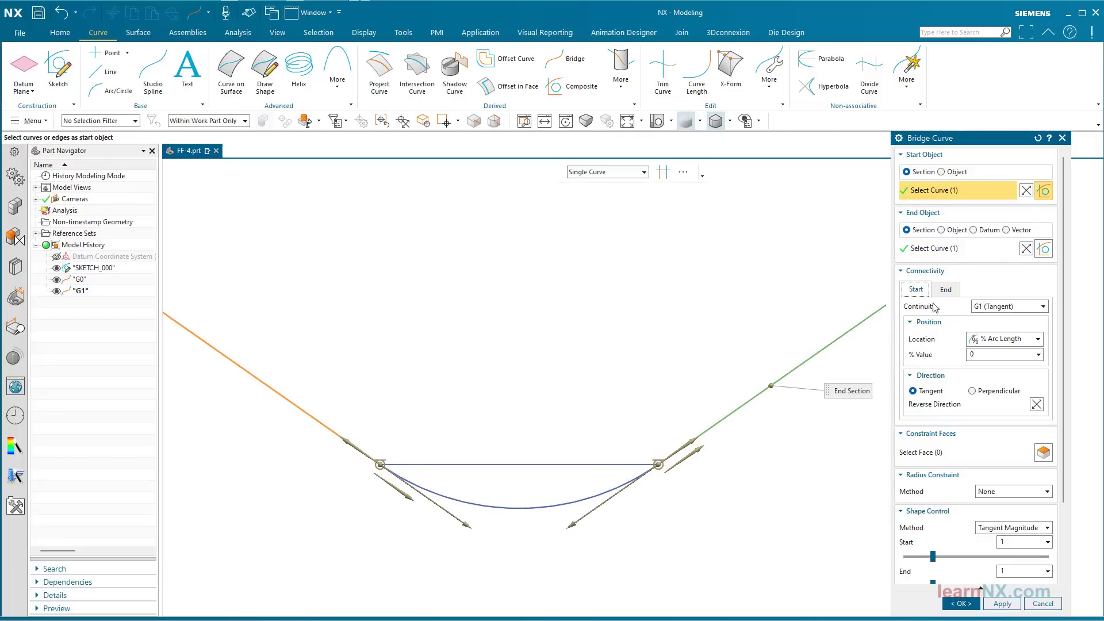
click(1000, 306)
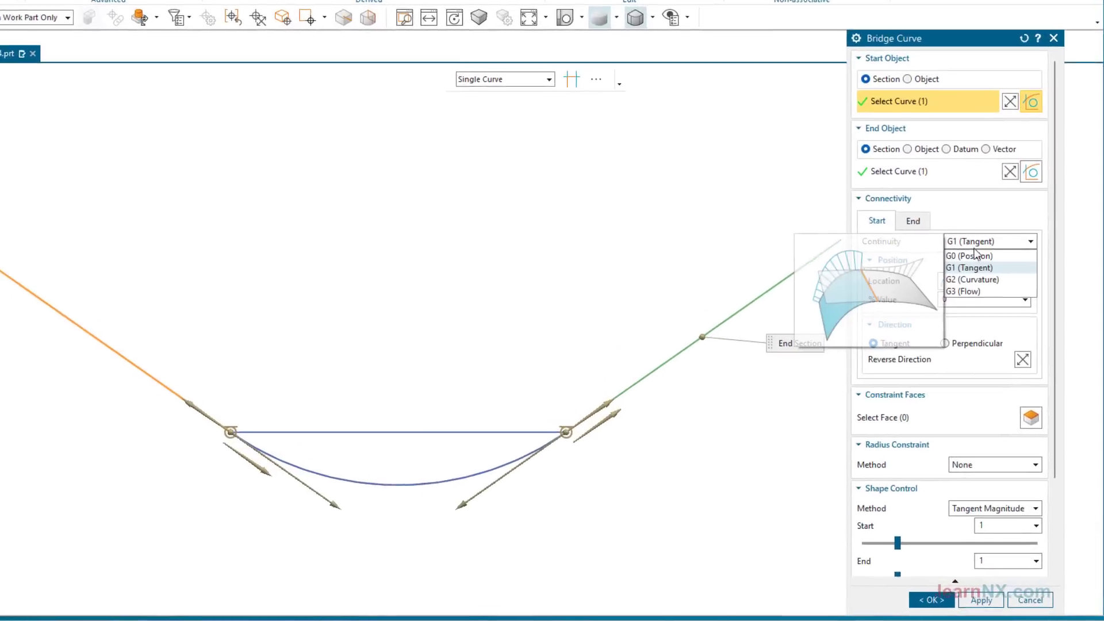
click(971, 280)
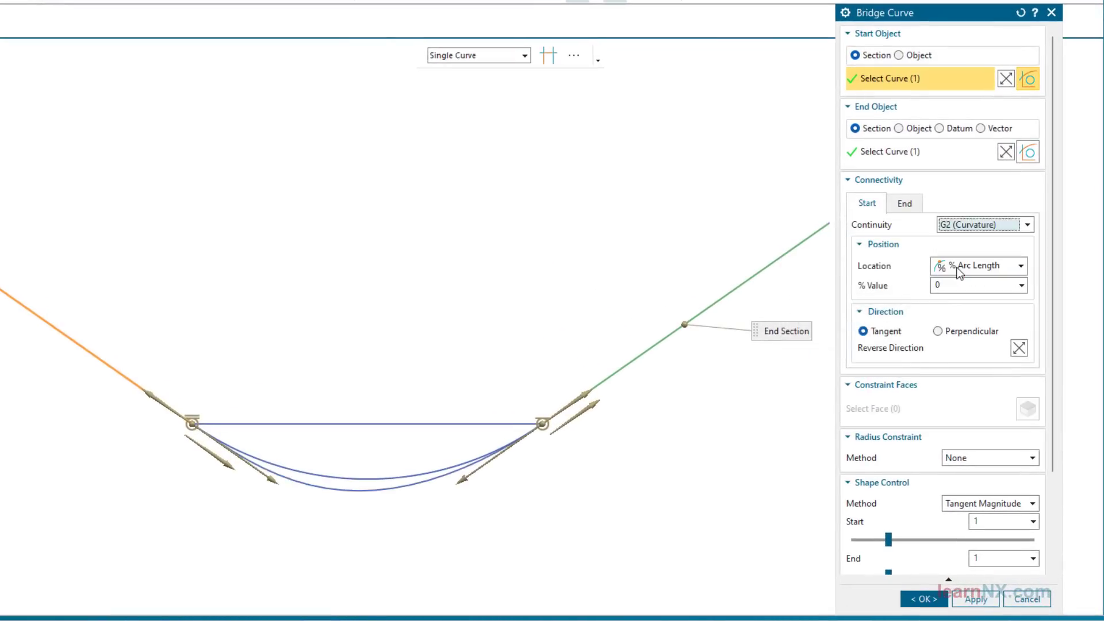
click(914, 222)
click(954, 224)
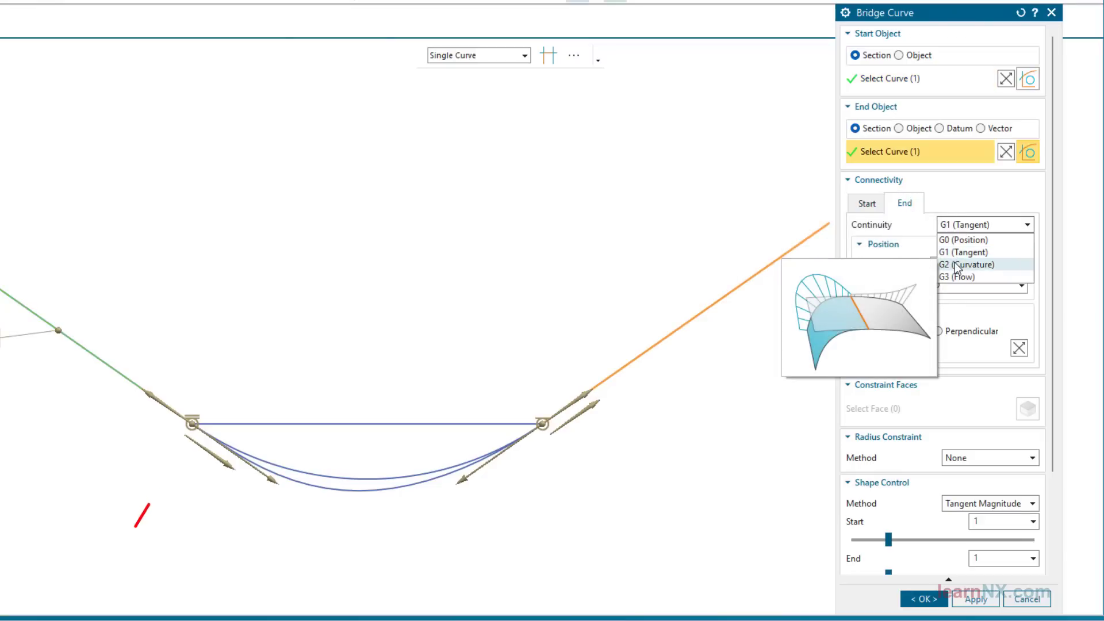
click(966, 264)
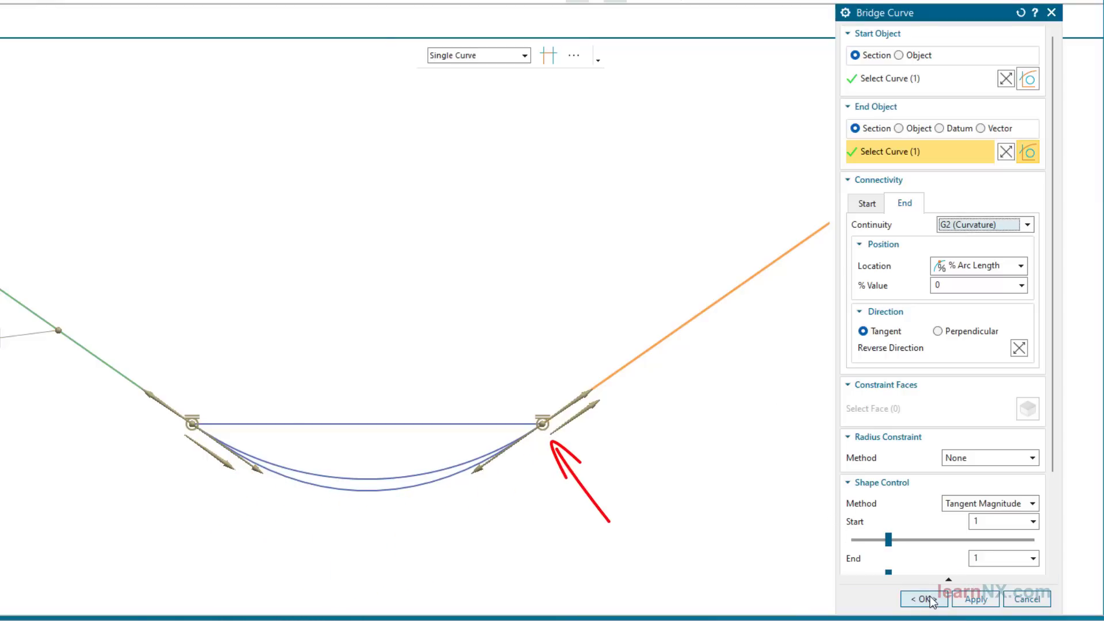
click(930, 596)
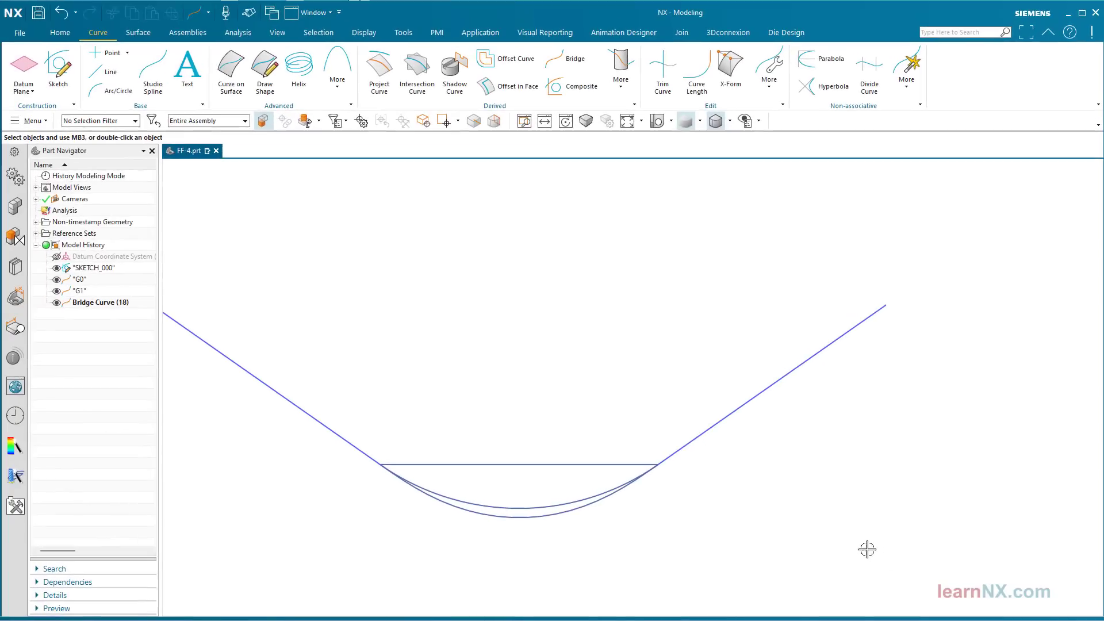
- Fit the view and rename the third bridge curve in the model history as G2
key(ctrl+f)
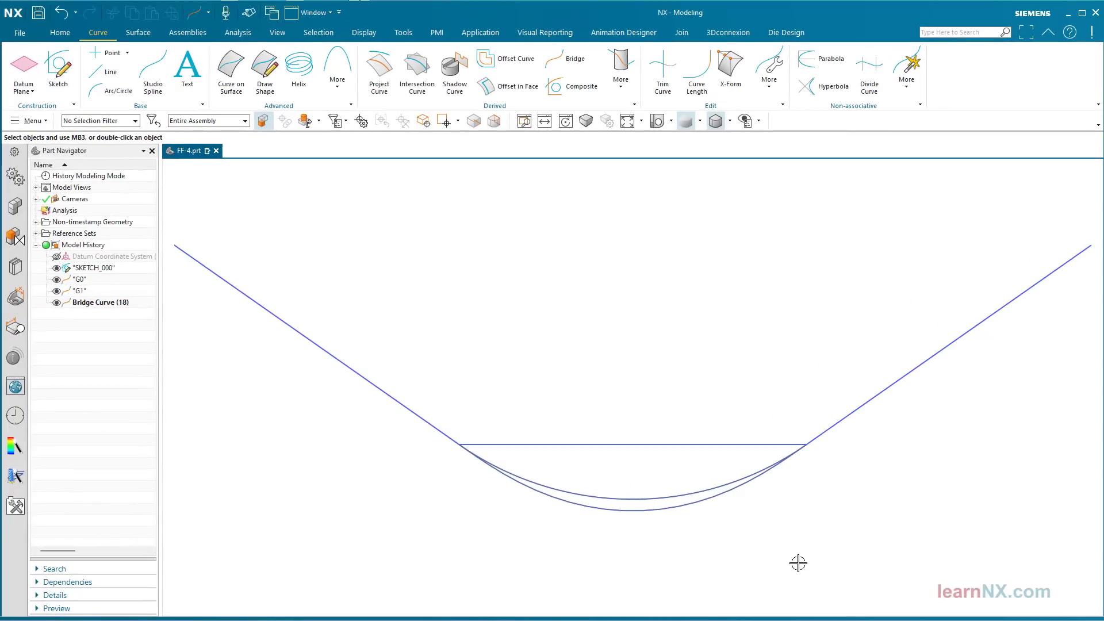
click(89, 303)
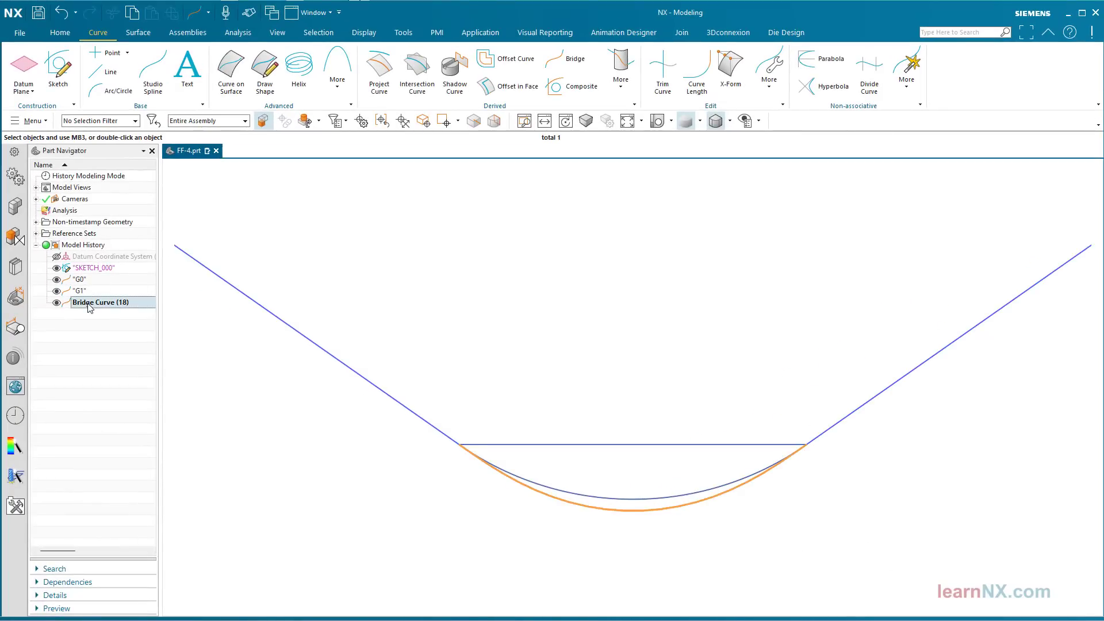
click(89, 303)
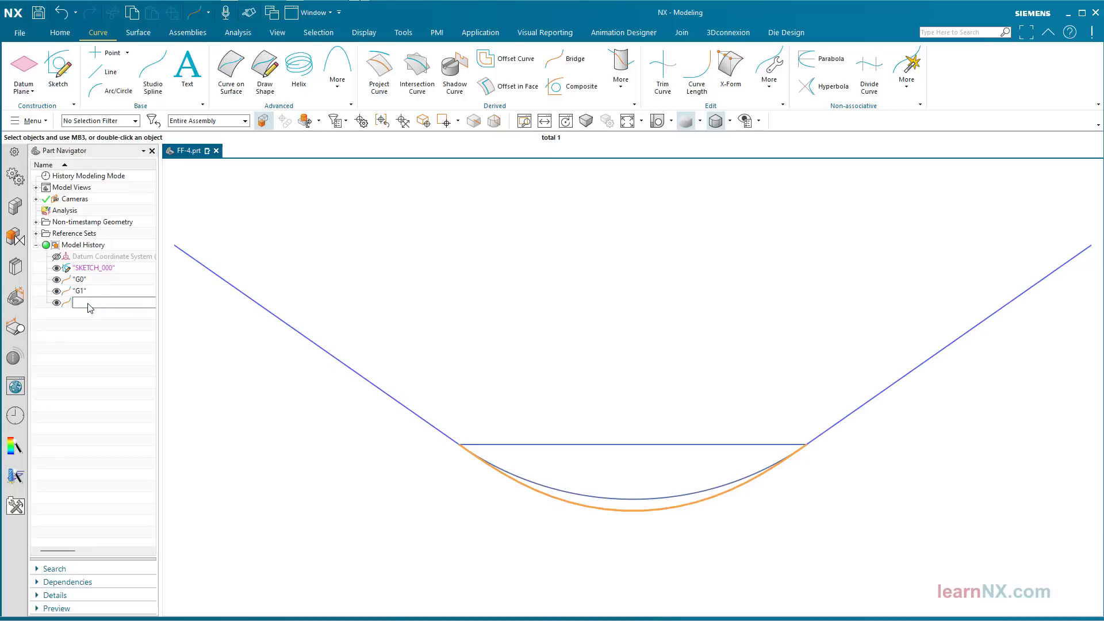
key(Return)
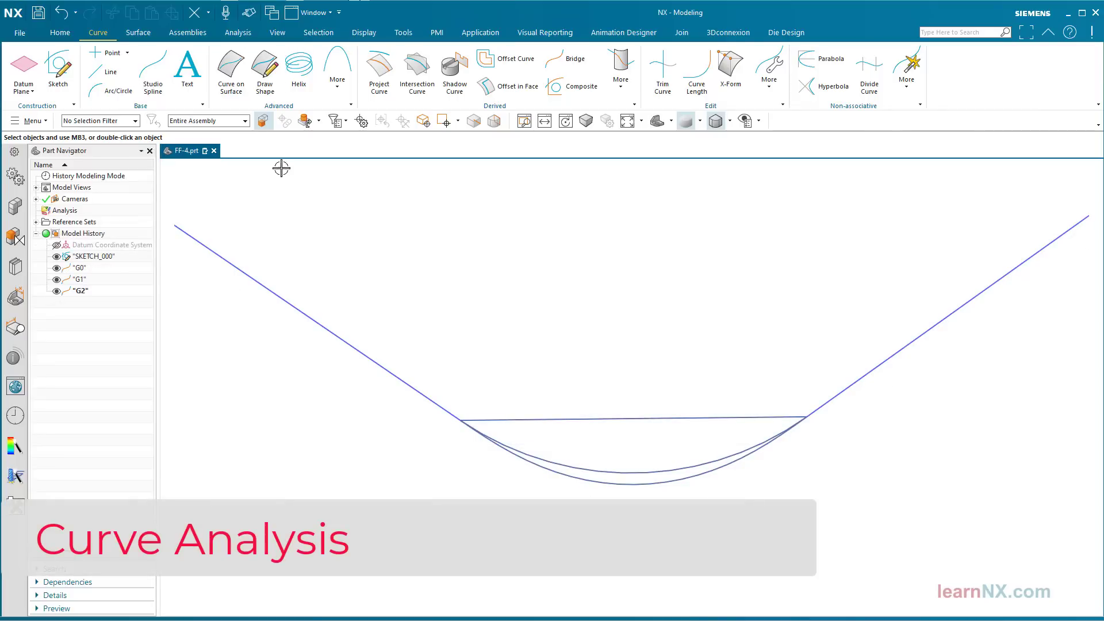
- Start a Curve Analysis of the G2 bridge curve together with both adjoining lines and set the comb's needle scale to 1500
click(238, 34)
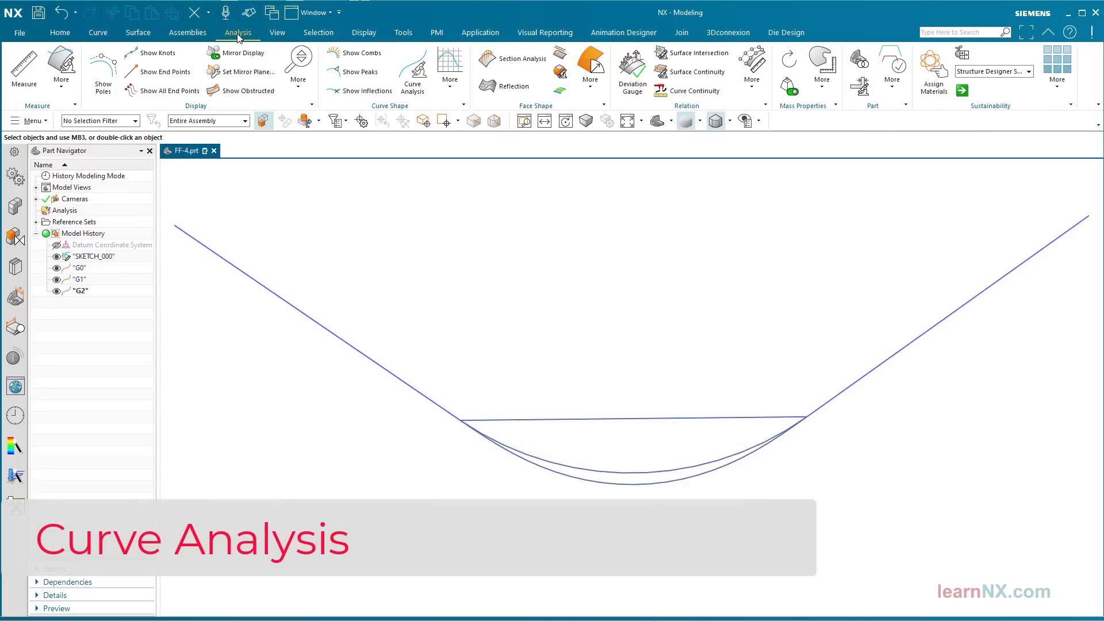
click(415, 75)
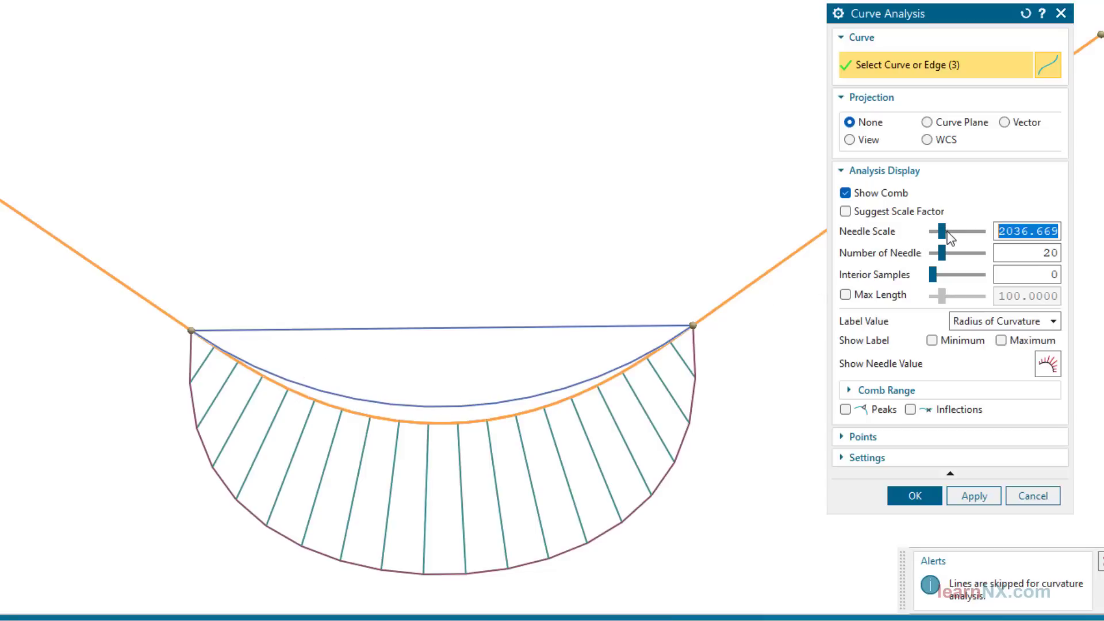
mouse_move(941, 231)
mouse_down()
mouse_move(956, 233)
mouse_move(946, 240)
mouse_up()
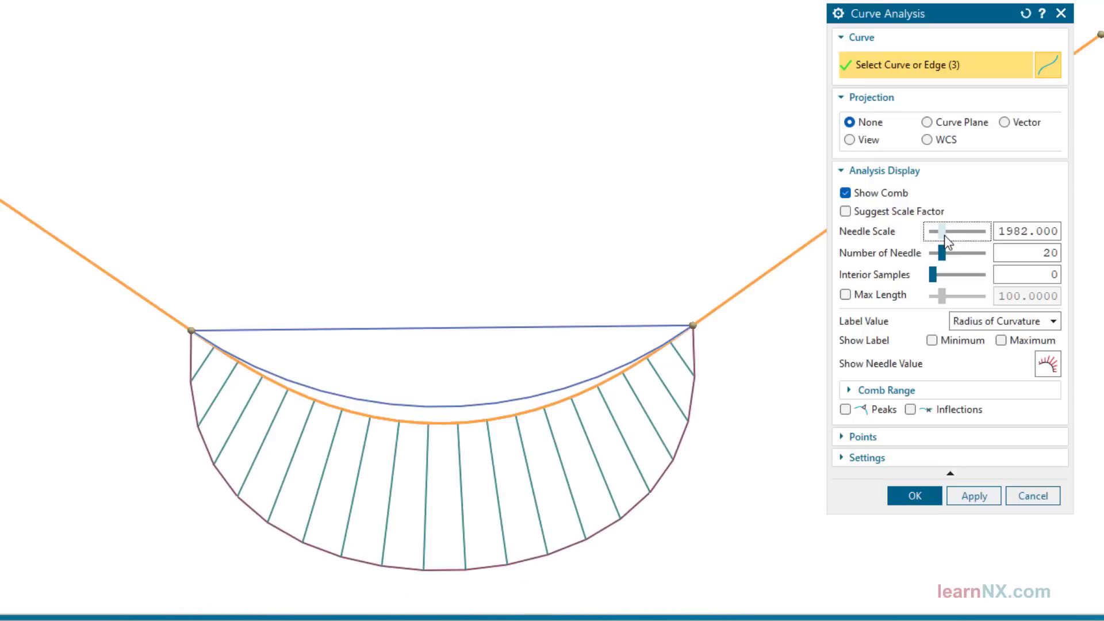
click(850, 212)
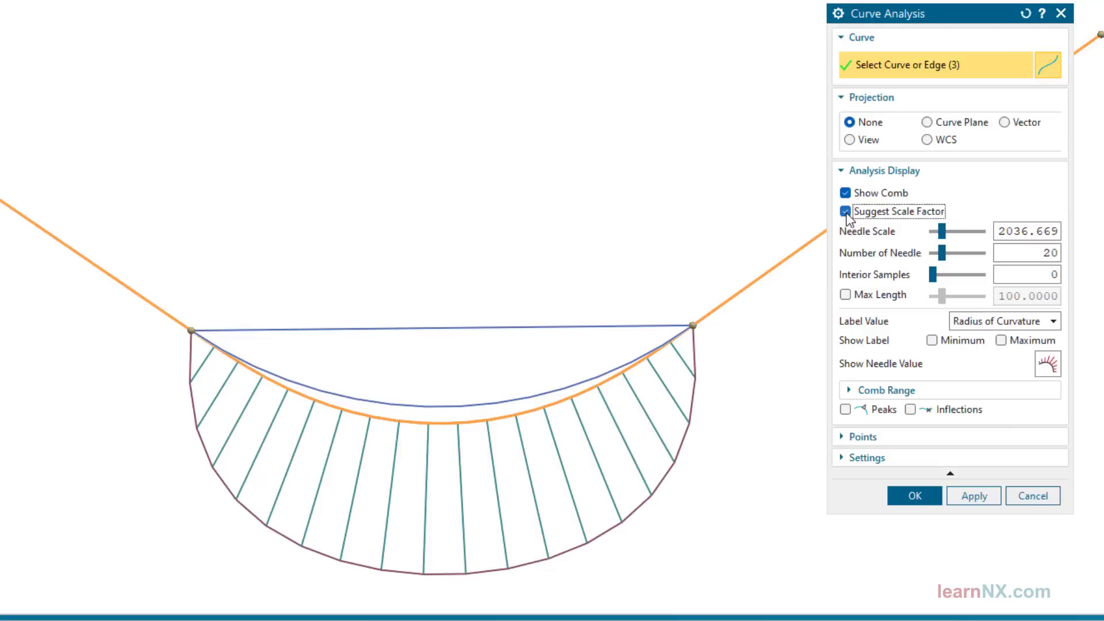
double_click(1015, 226)
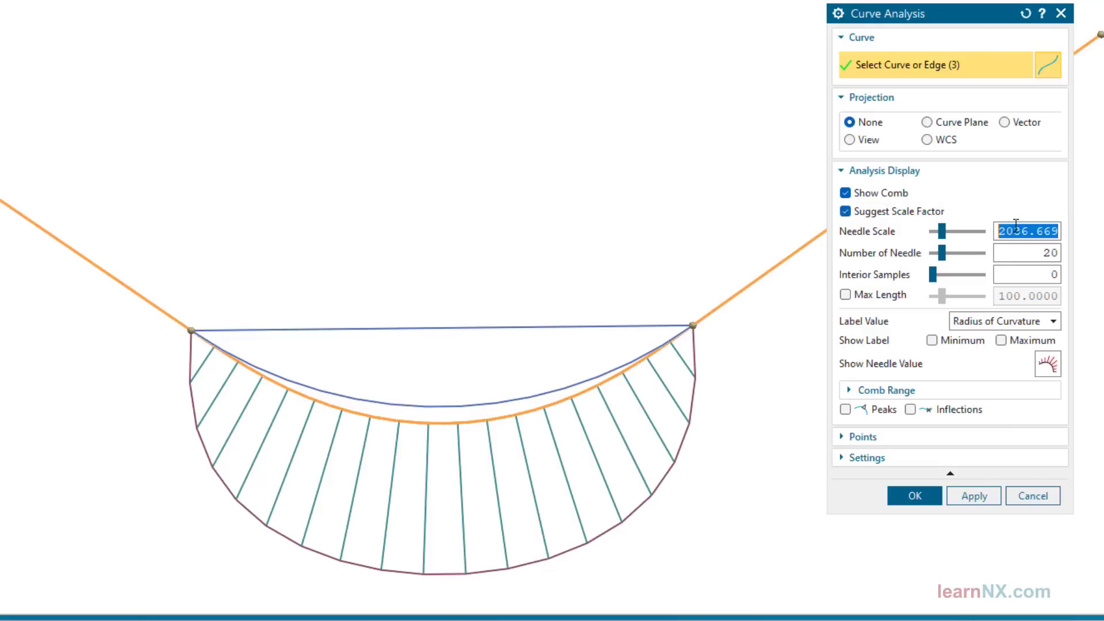
text(1500)
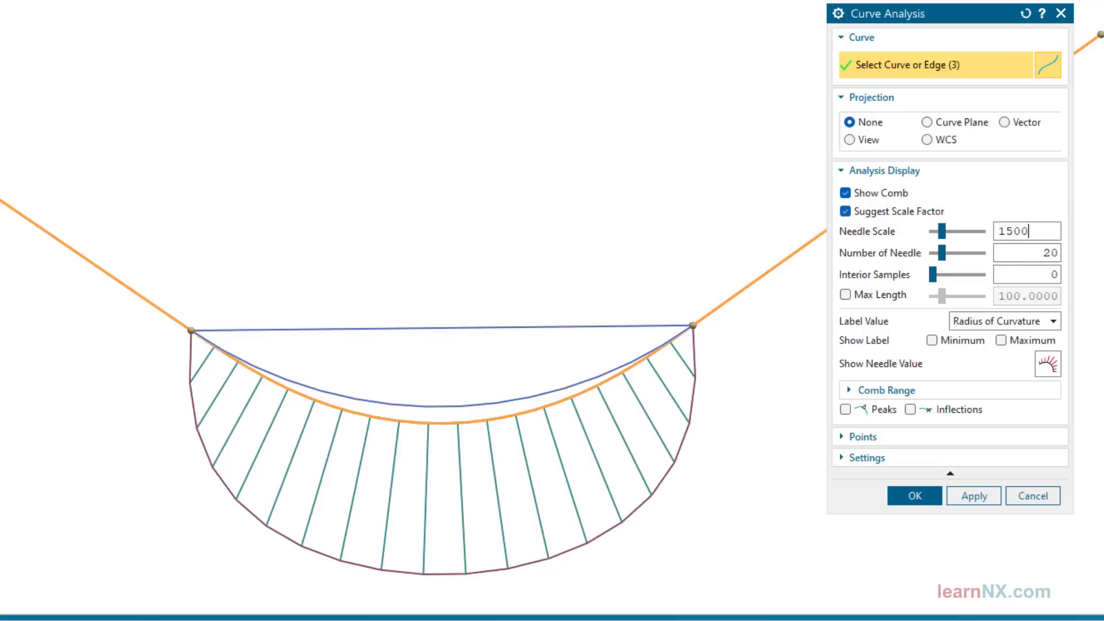
key(Return)
- Try the curvature comb with 10 needles and set the number of needles back to 20
scroll(506, 391, up, 3)
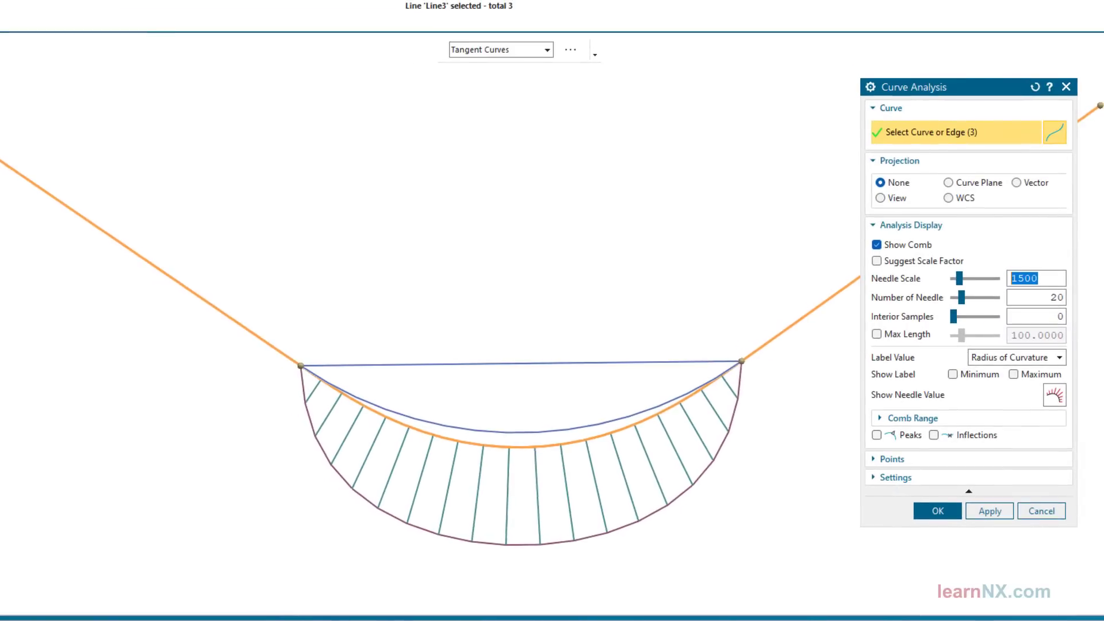
scroll(817, 339, up, 3)
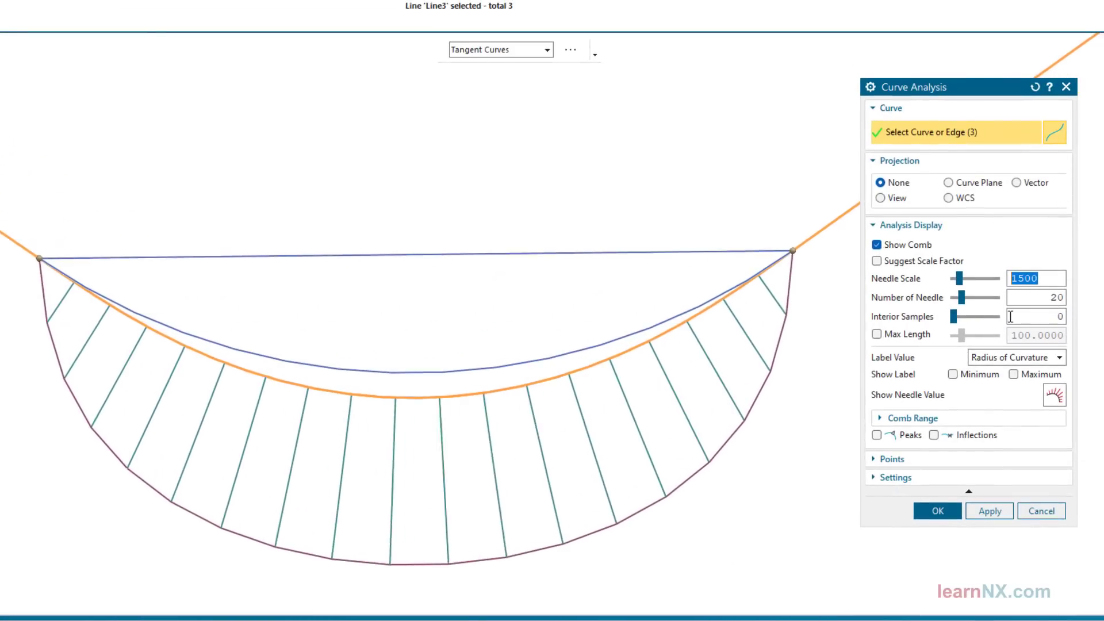
mouse_move(964, 296)
mouse_down()
mouse_move(973, 298)
mouse_move(958, 298)
mouse_up()
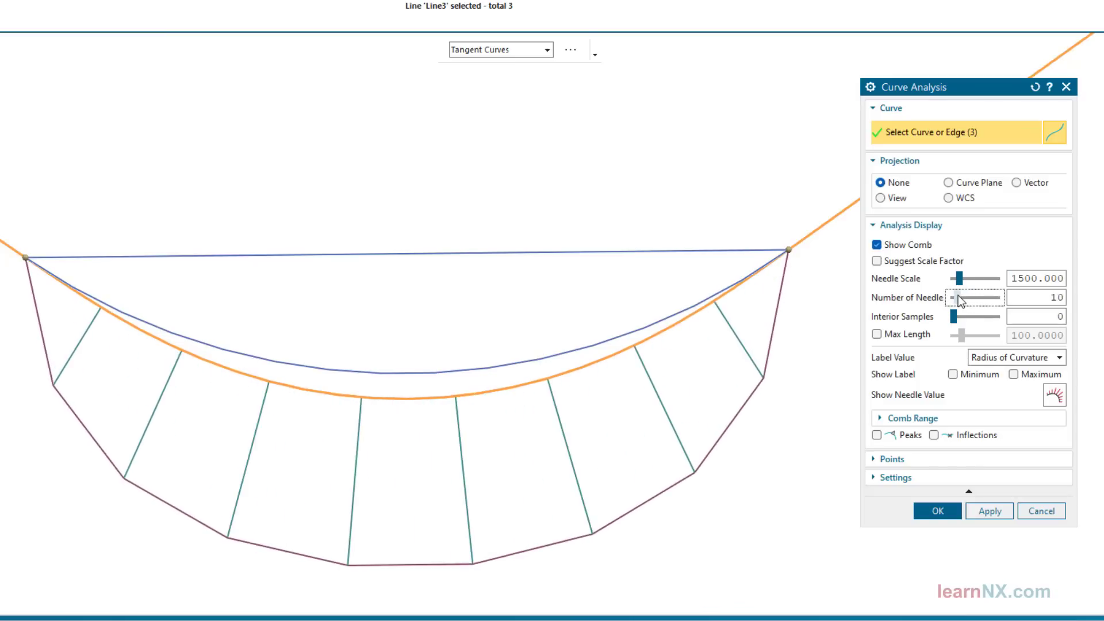
double_click(1035, 297)
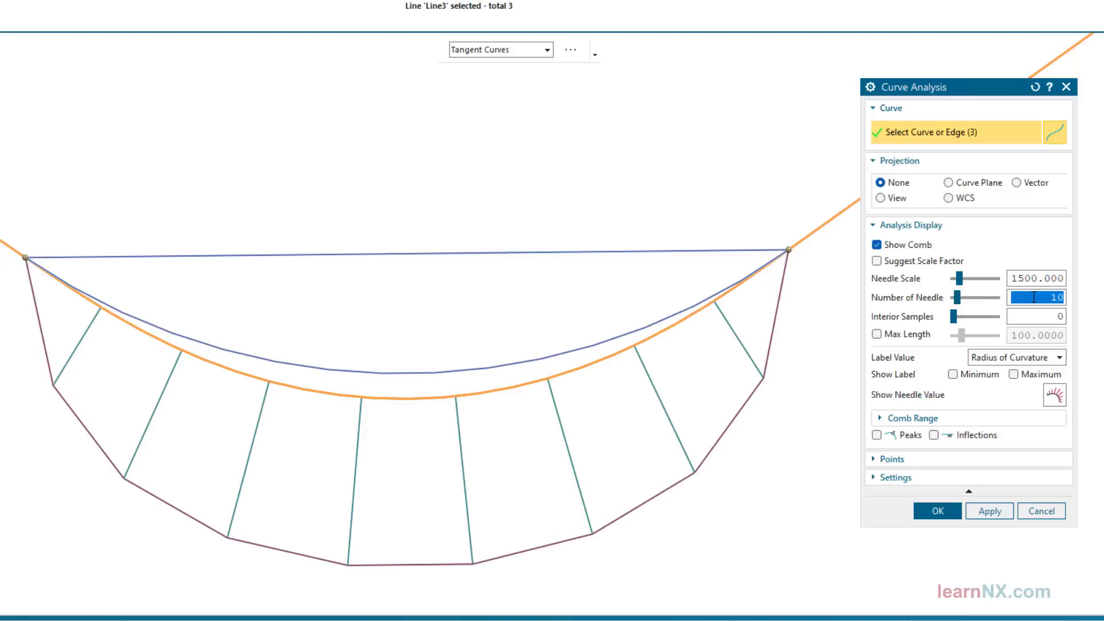
text(20)
key(Return)
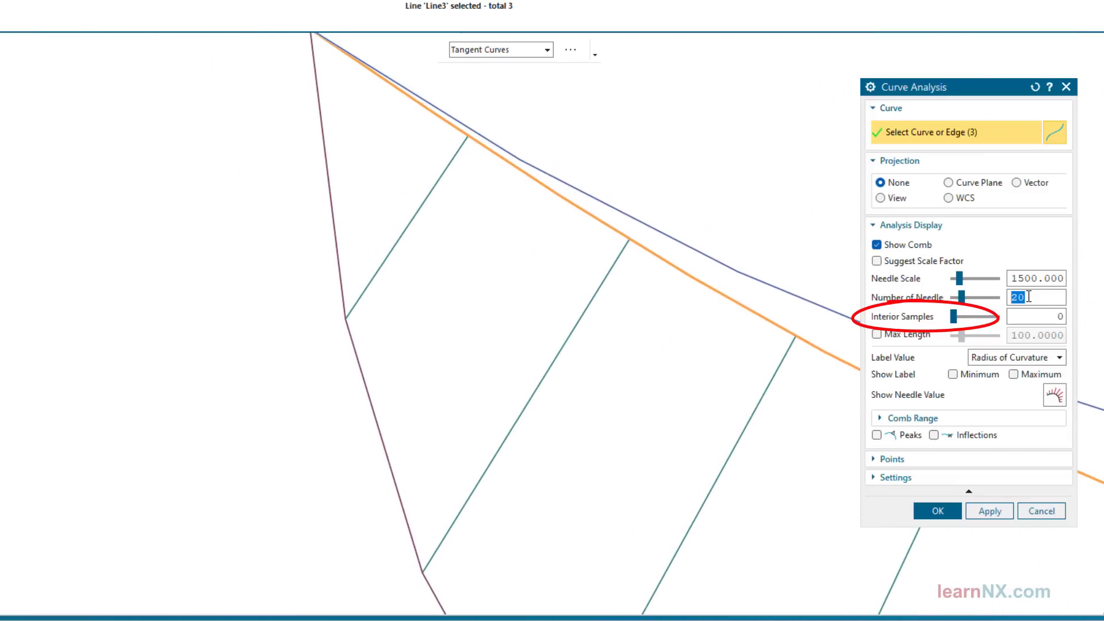
- Try the curvature comb with 1 and 2 interior samples between the needles
double_click(1061, 317)
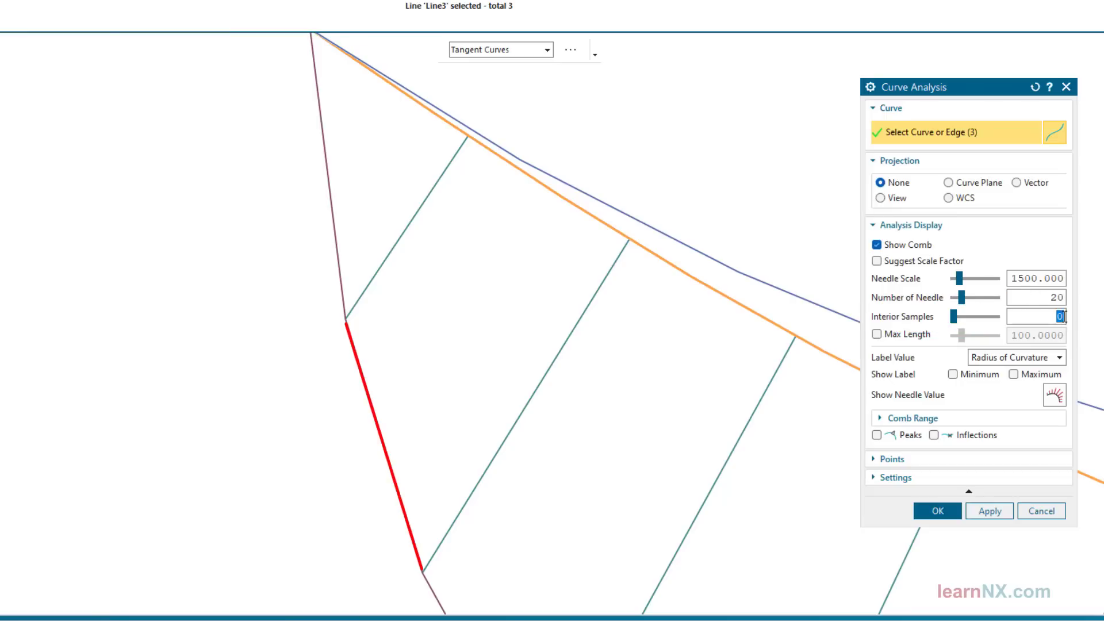
text(1)
key(Return)
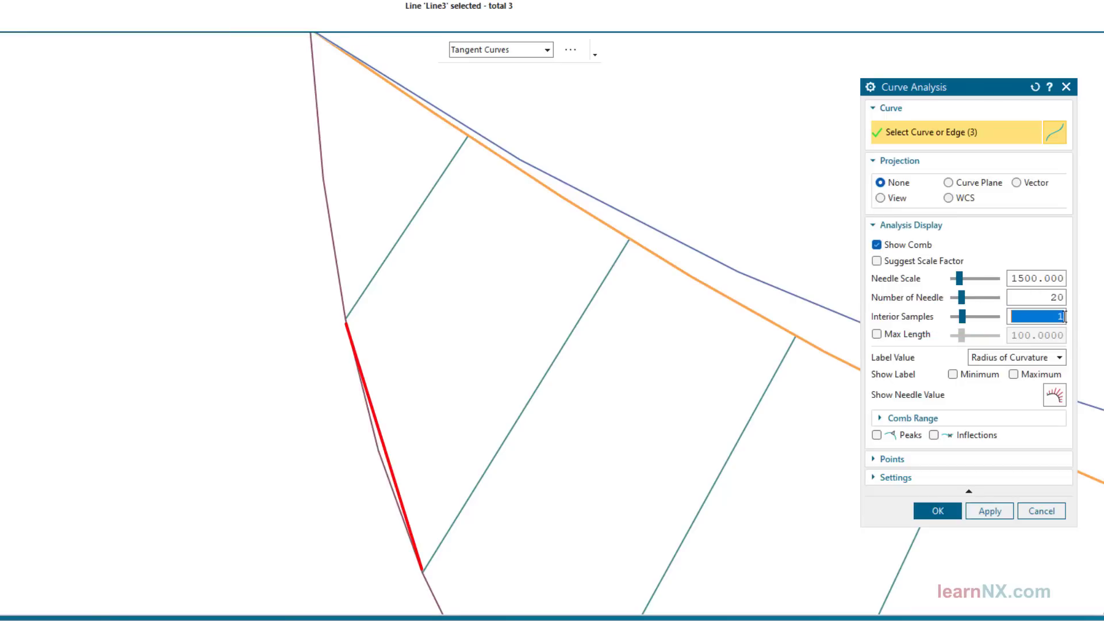
double_click(1064, 315)
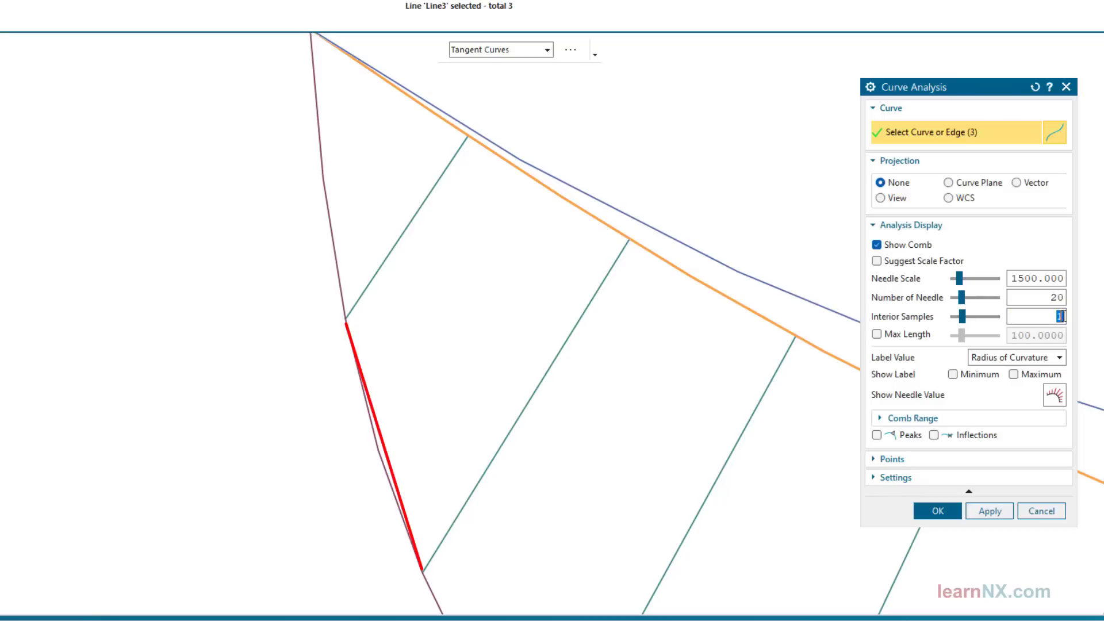
text(2)
key(Return)
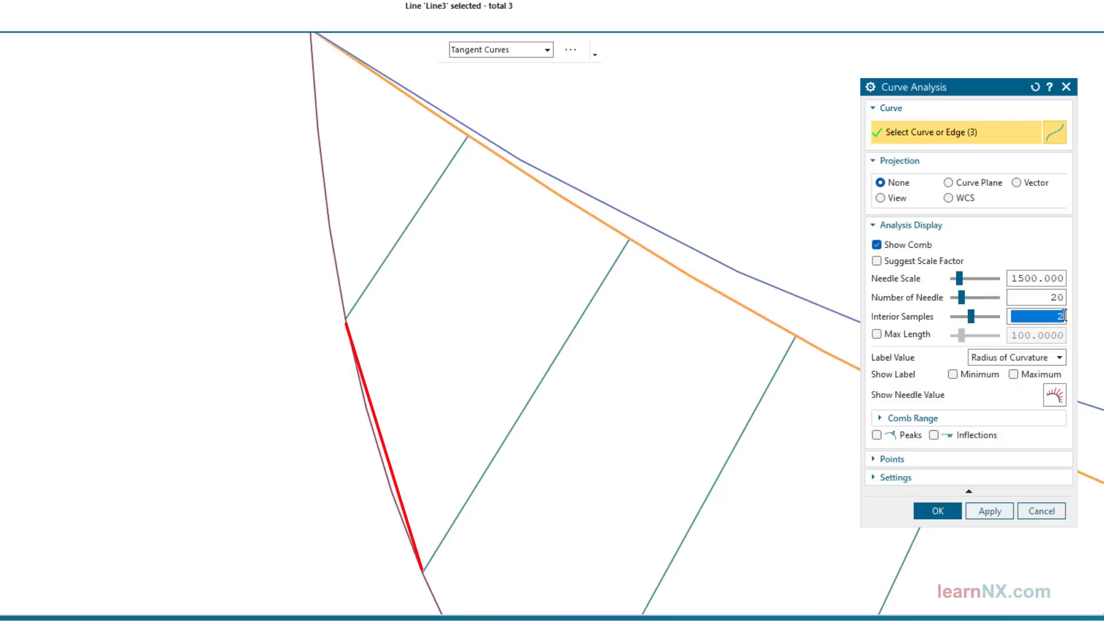
- Set the comb's interior samples to 3 and accept the curve analysis
text(3)
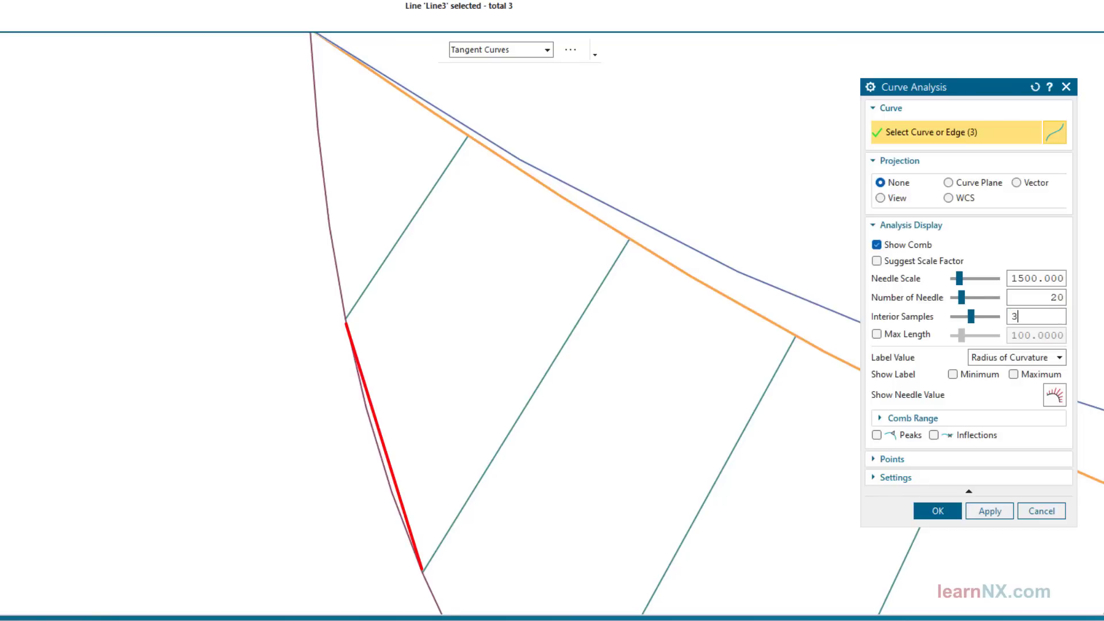
key(Return)
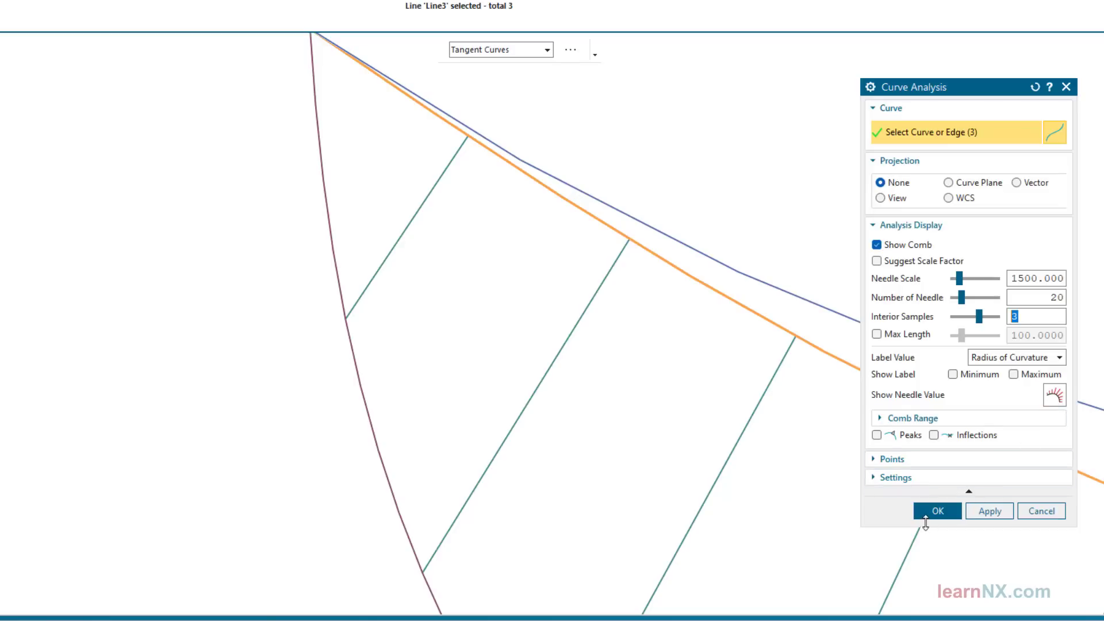
click(930, 511)
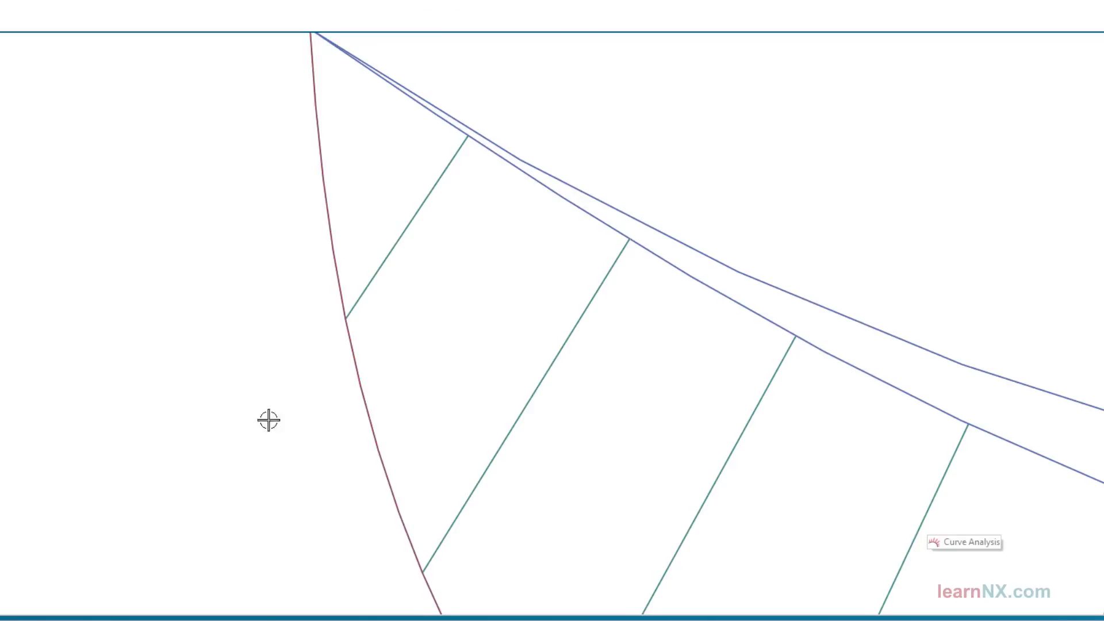
- Reopen the curve analysis on the G2 bridge curve and enable its Peaks display
scroll(228, 418, down, 10)
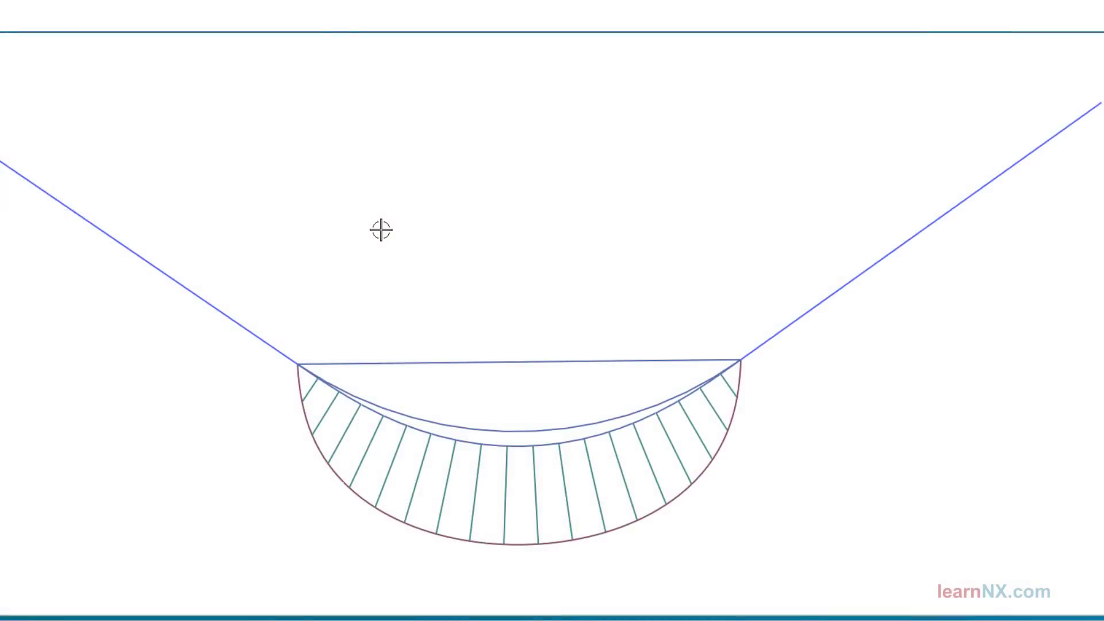
double_click(370, 458)
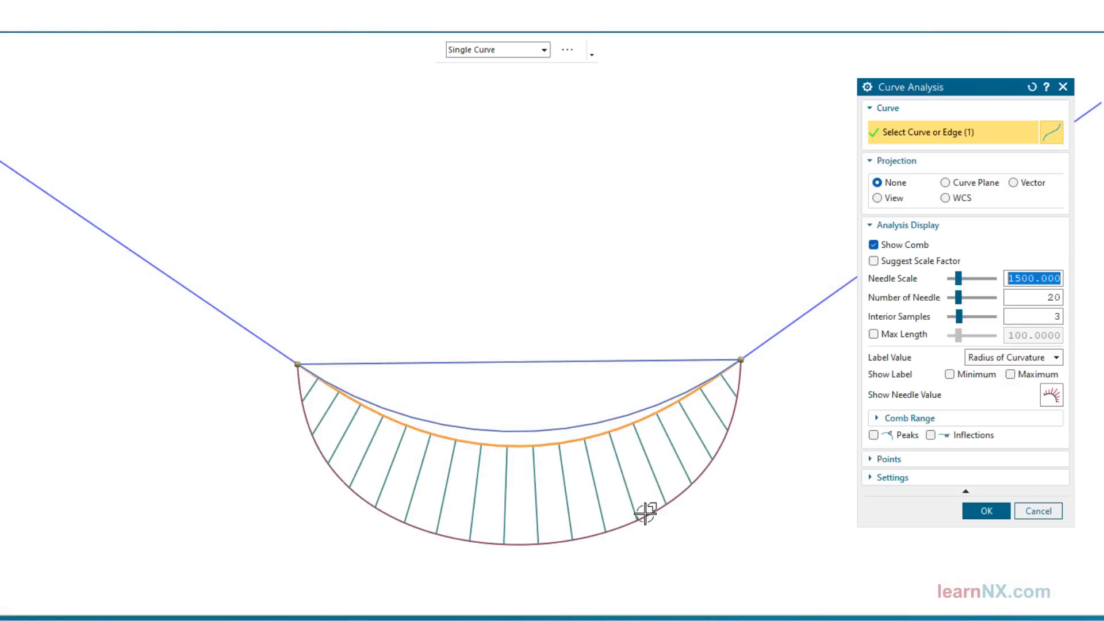
click(873, 436)
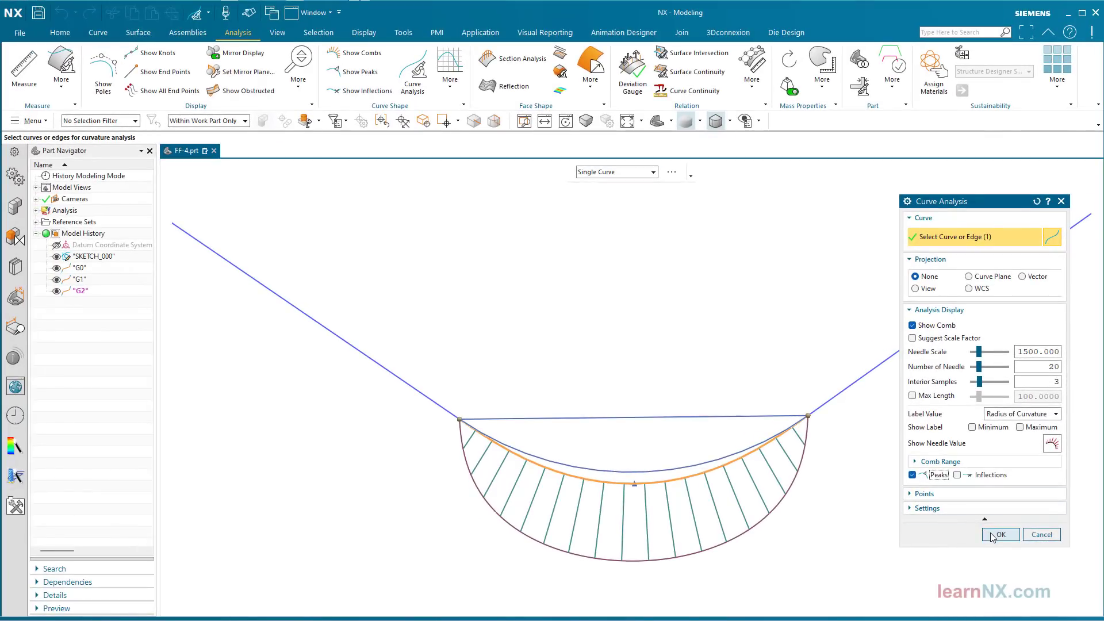
click(999, 535)
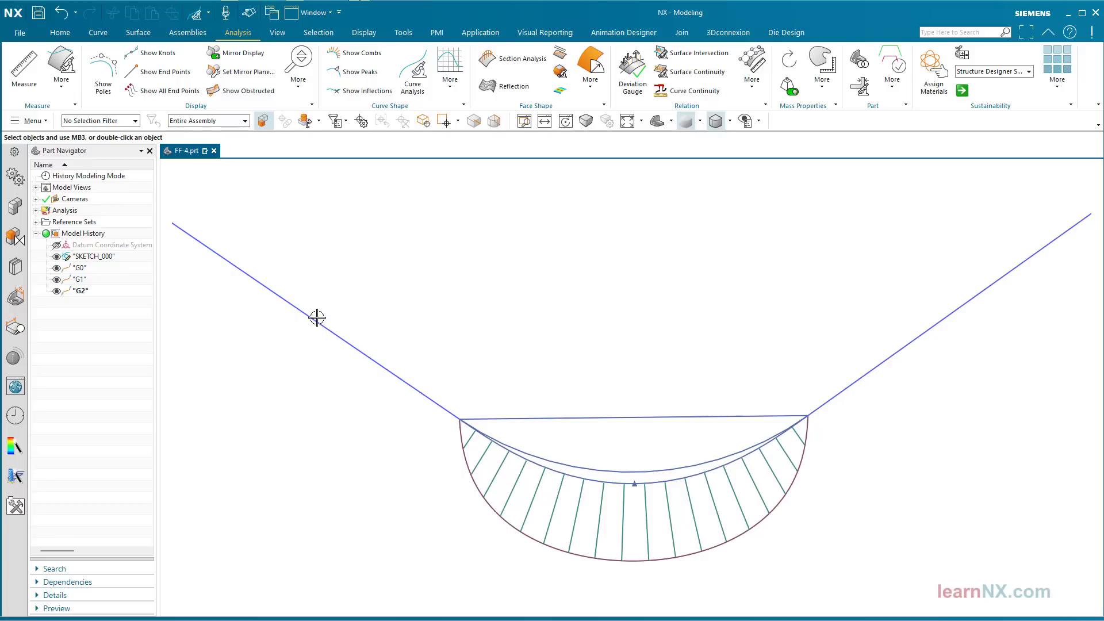
- Hide and reshow the curve analysis listed in the Part Navigator, and view its settings without changing them
click(36, 210)
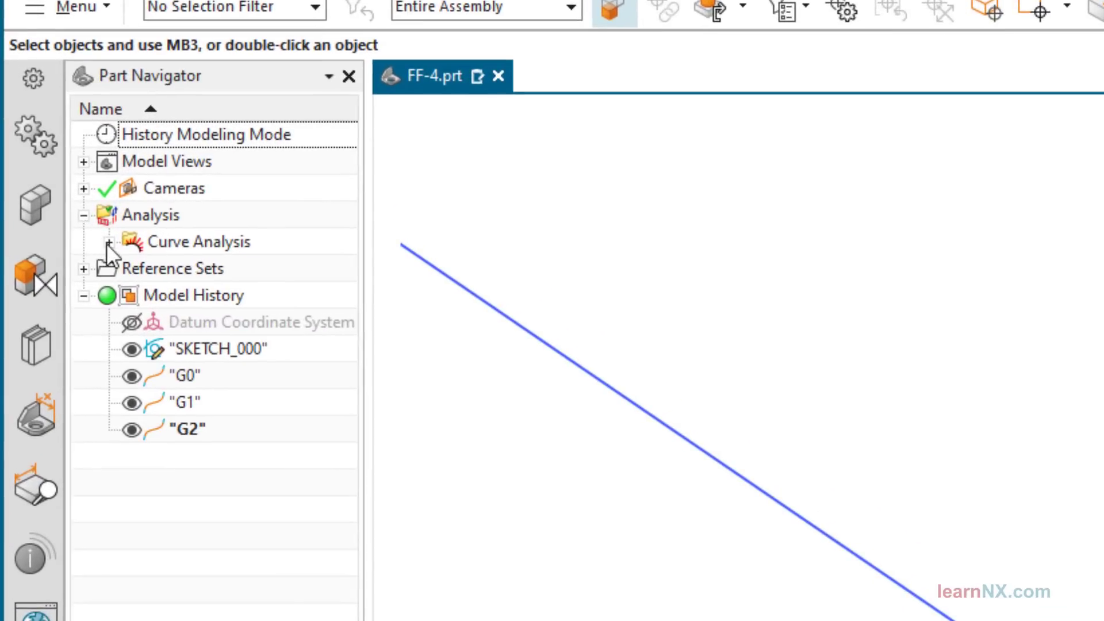
click(108, 243)
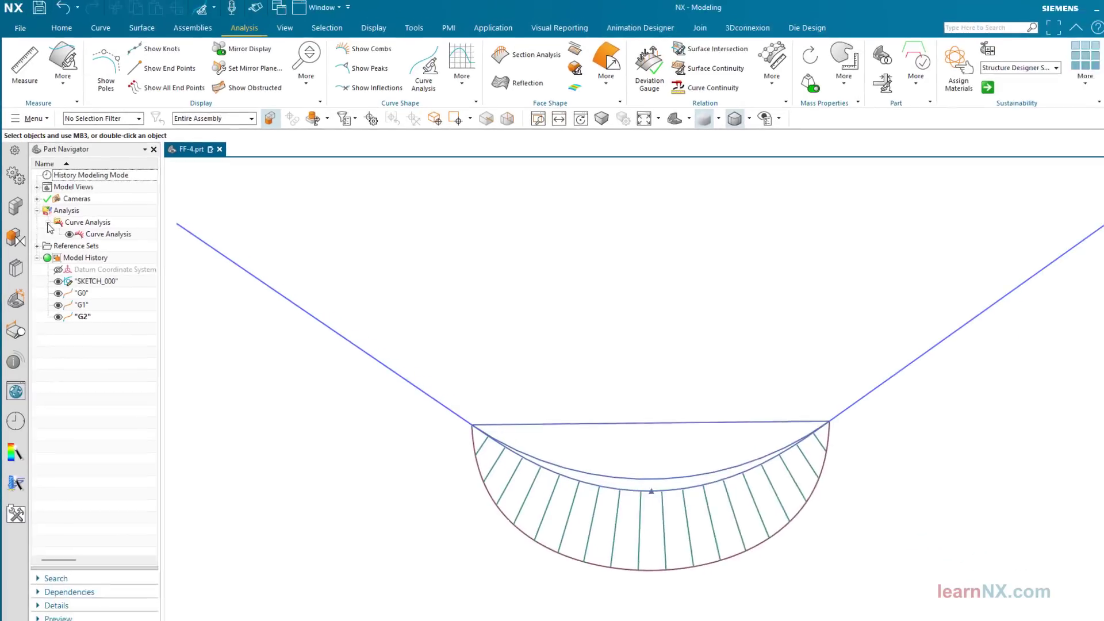
click(69, 234)
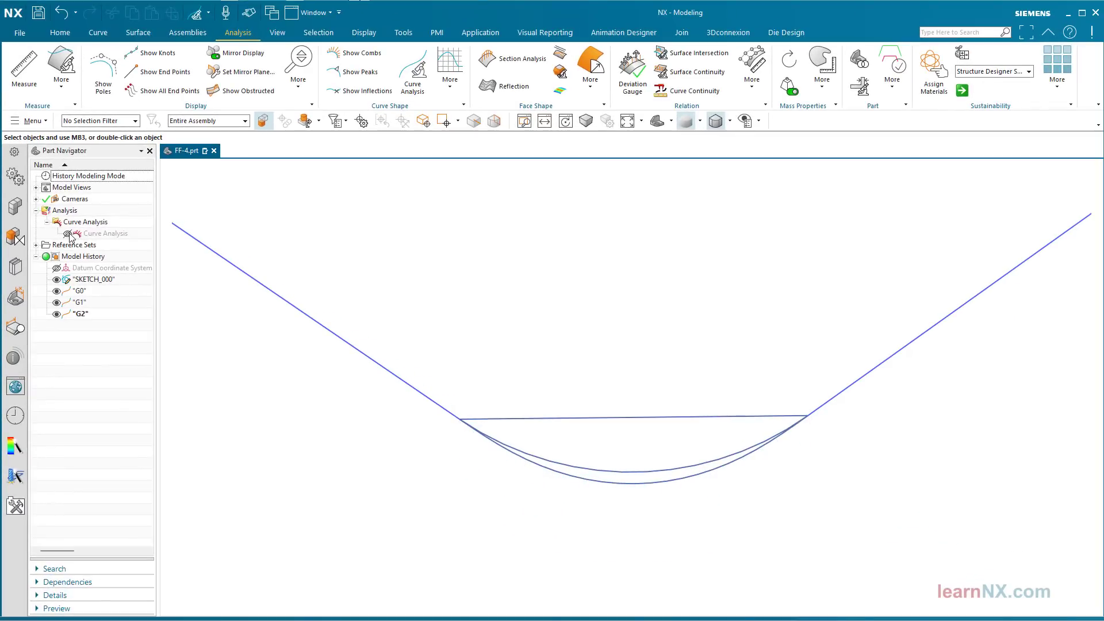
click(68, 234)
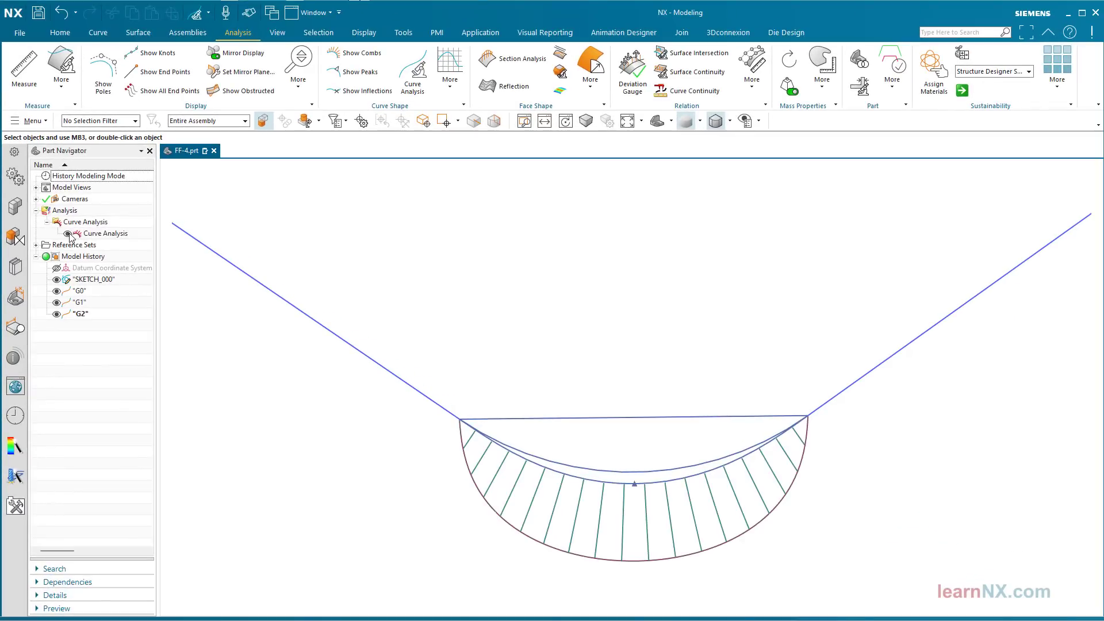
double_click(89, 234)
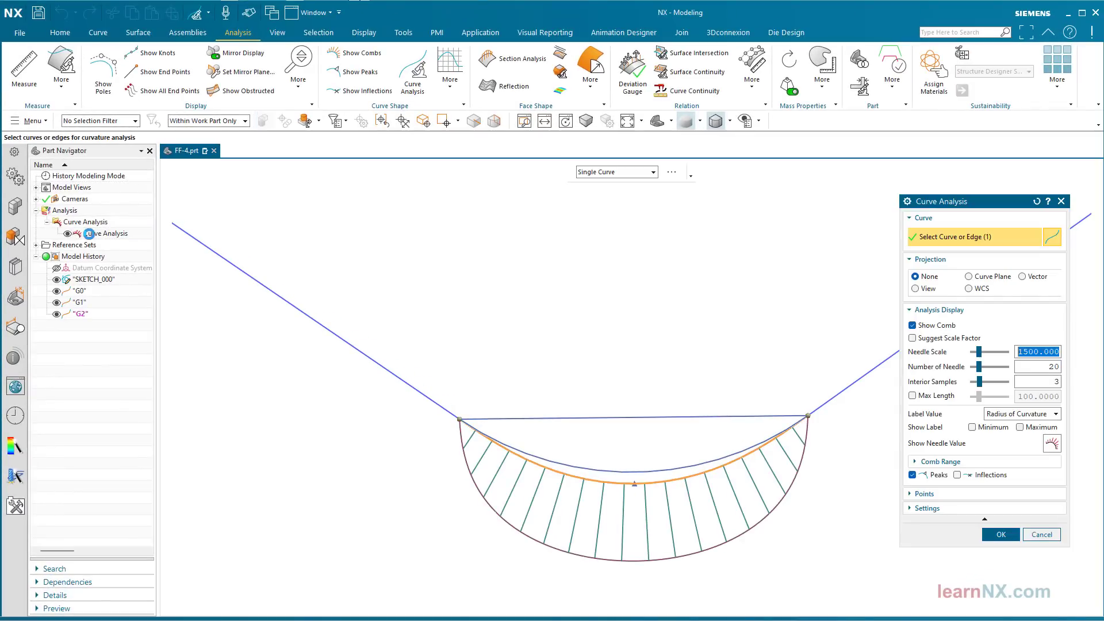
key(Escape)
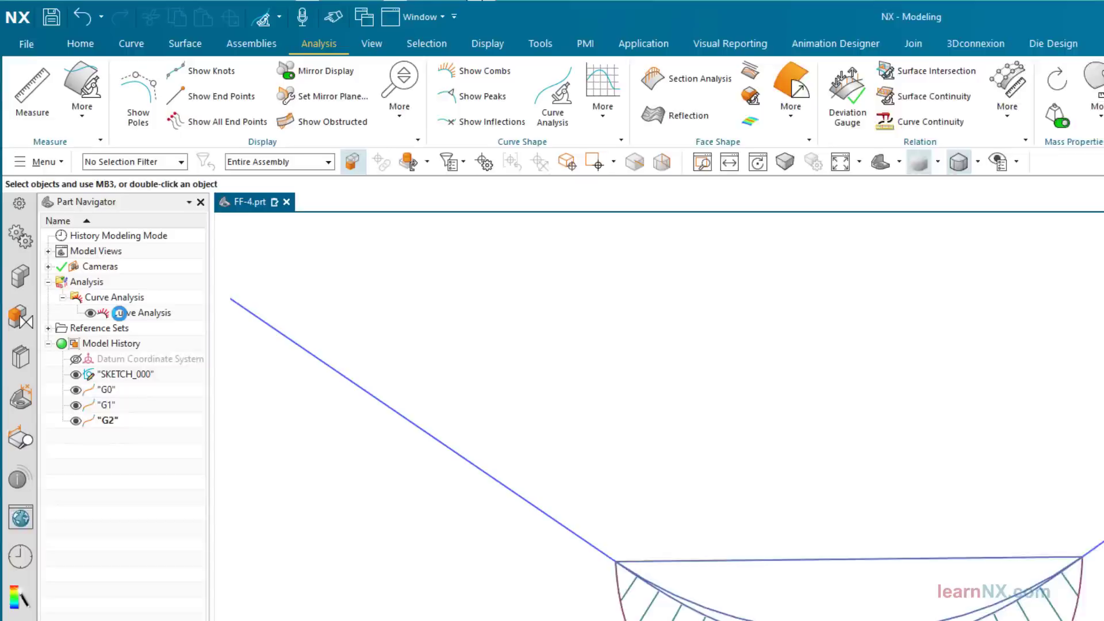
- Rename the curve analysis in the Part Navigator as G2 and clear the selection
click(148, 387)
click(149, 388)
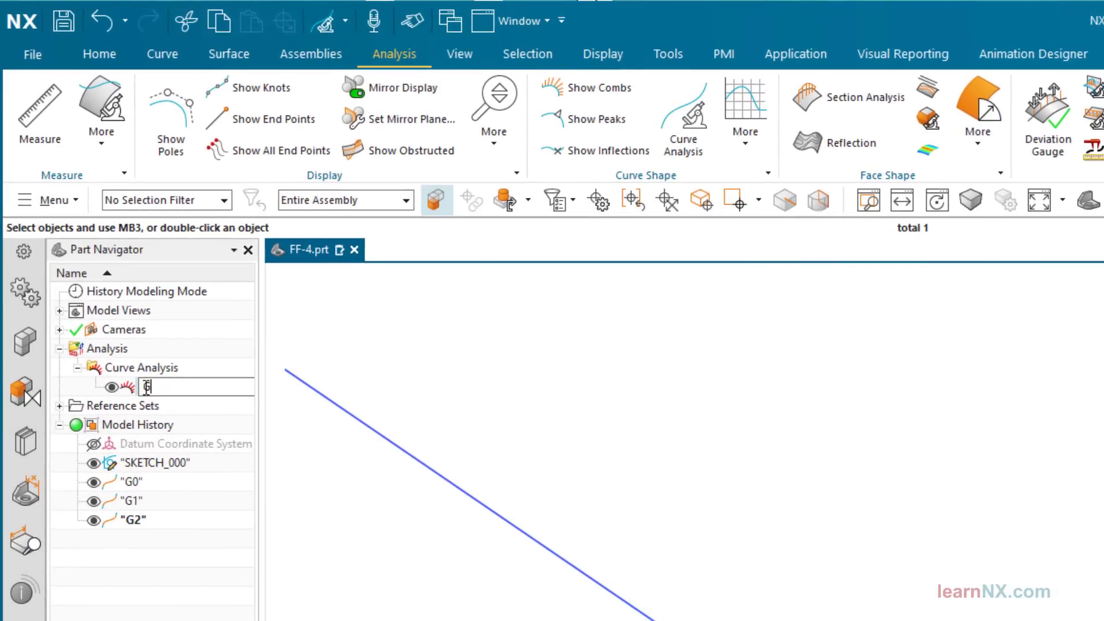
key(Return)
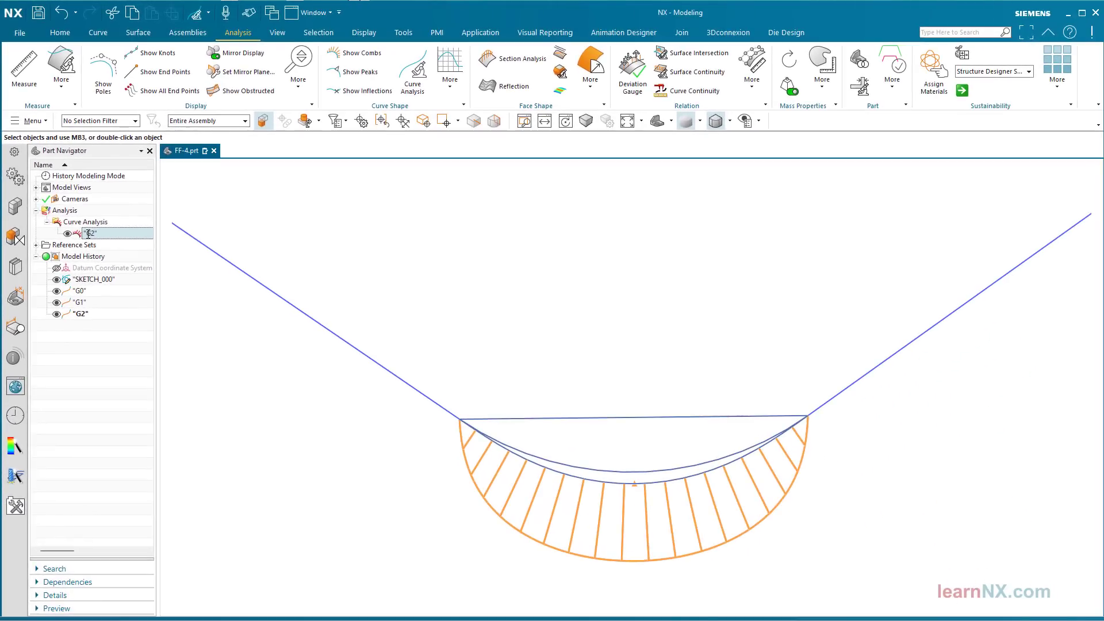
click(119, 361)
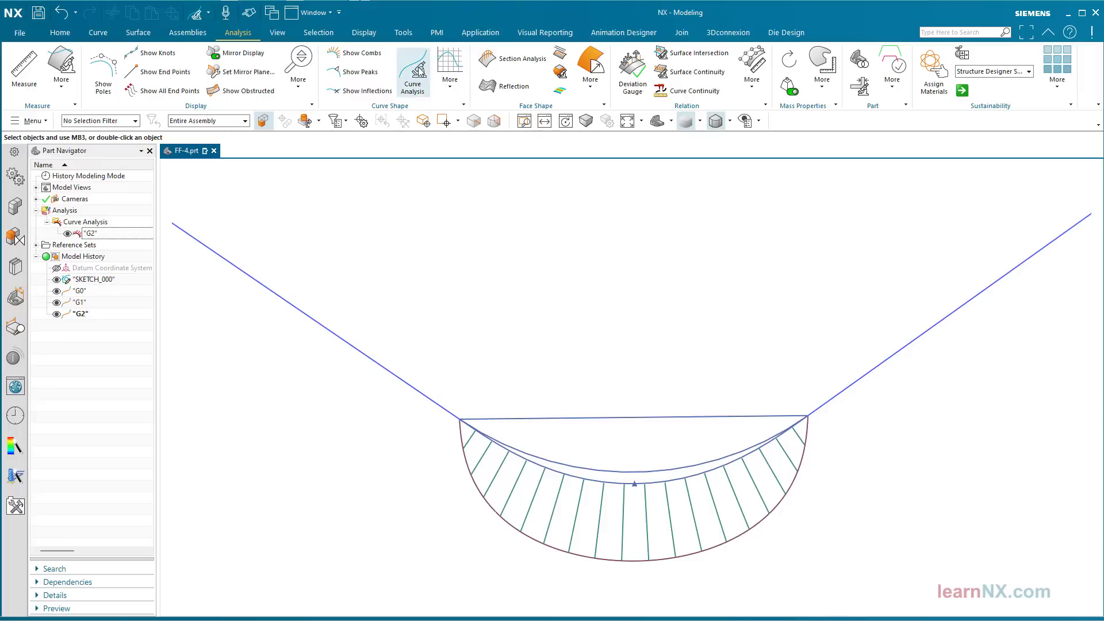
- Start a curve analysis and apply its curvature comb to the G1 bridge curve
click(419, 90)
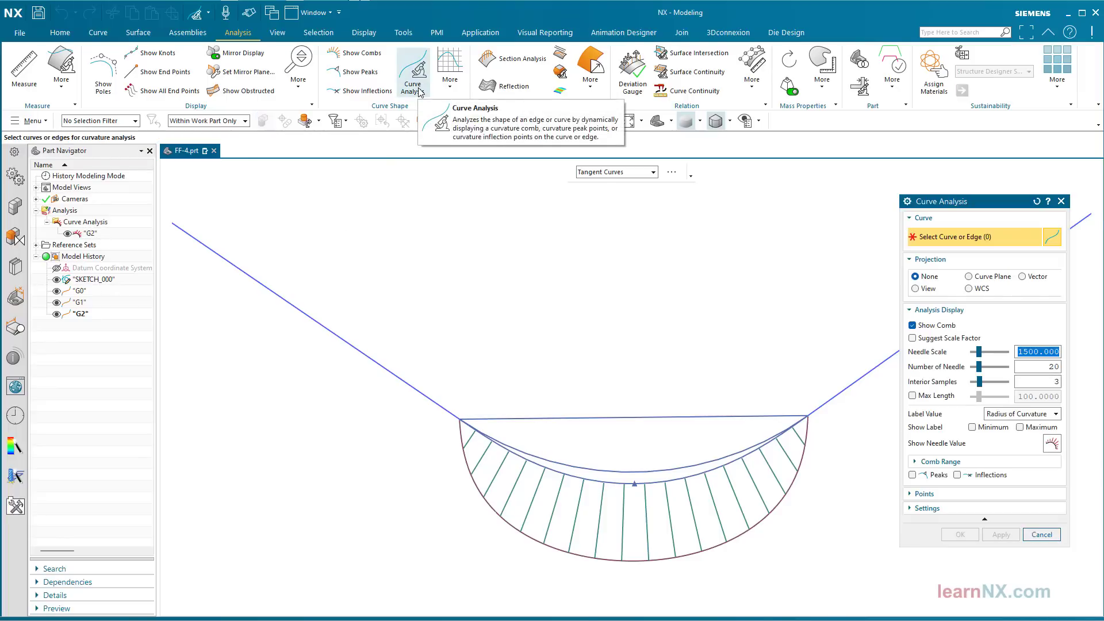
click(516, 445)
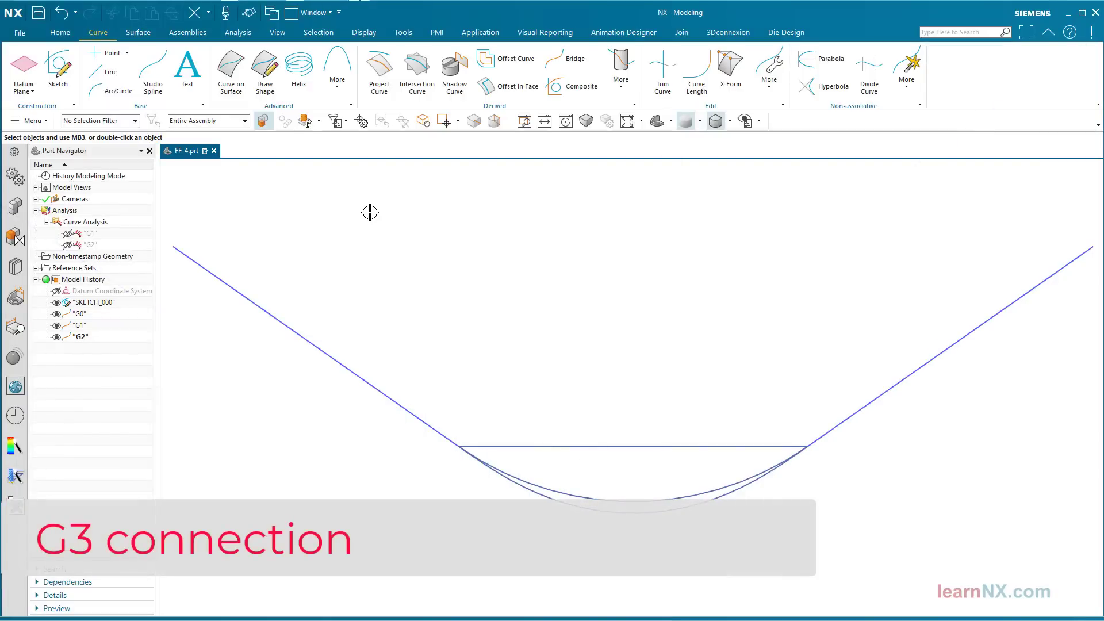
- Start a new bridge curve with the two angled sketch lines as start and end objects
click(573, 58)
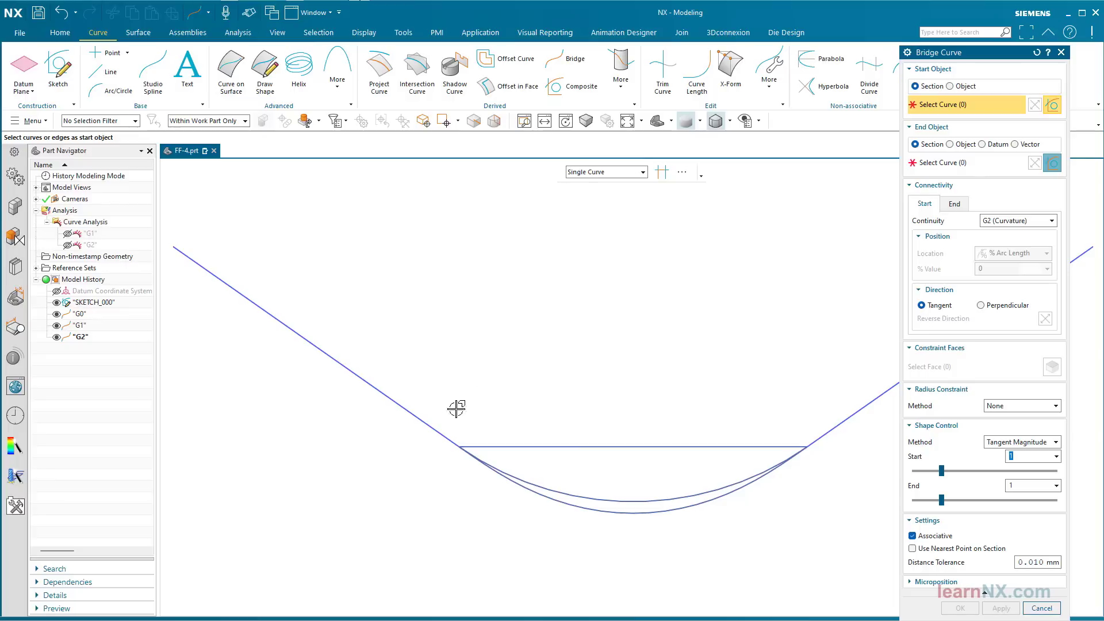
click(434, 429)
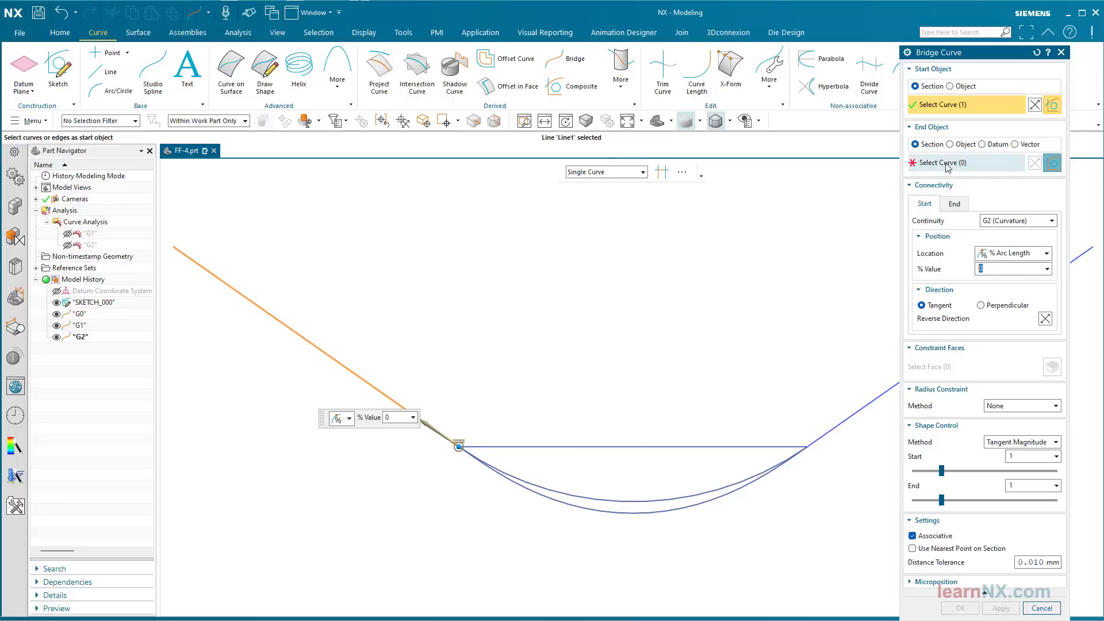
click(831, 435)
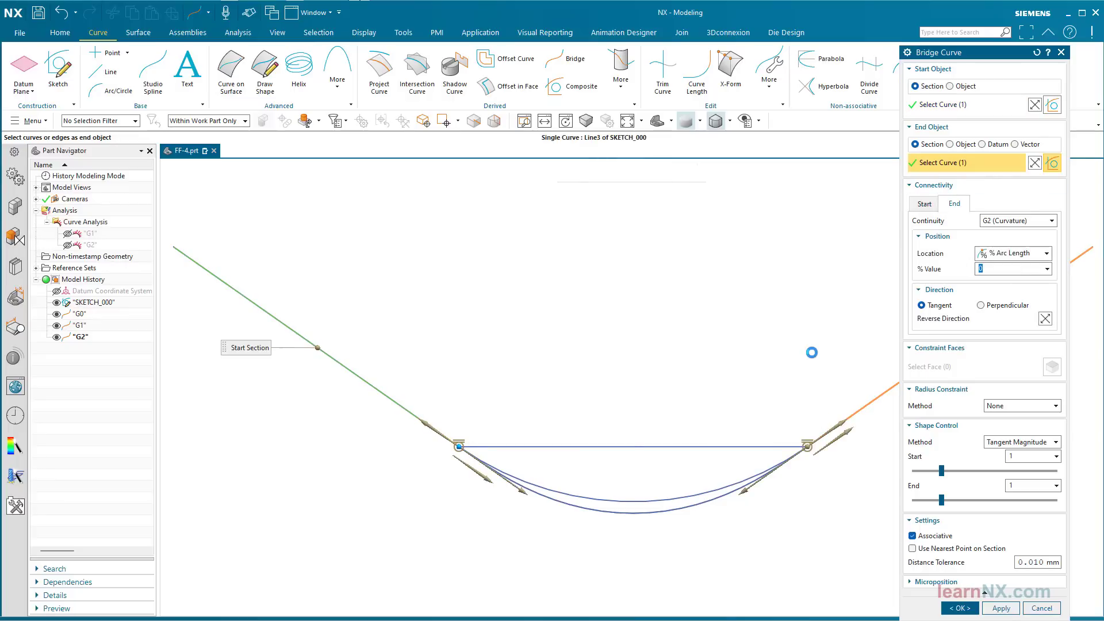
- Set the bridge curve's continuity to G3 (Flow) at both its end and start, and create it
click(1034, 209)
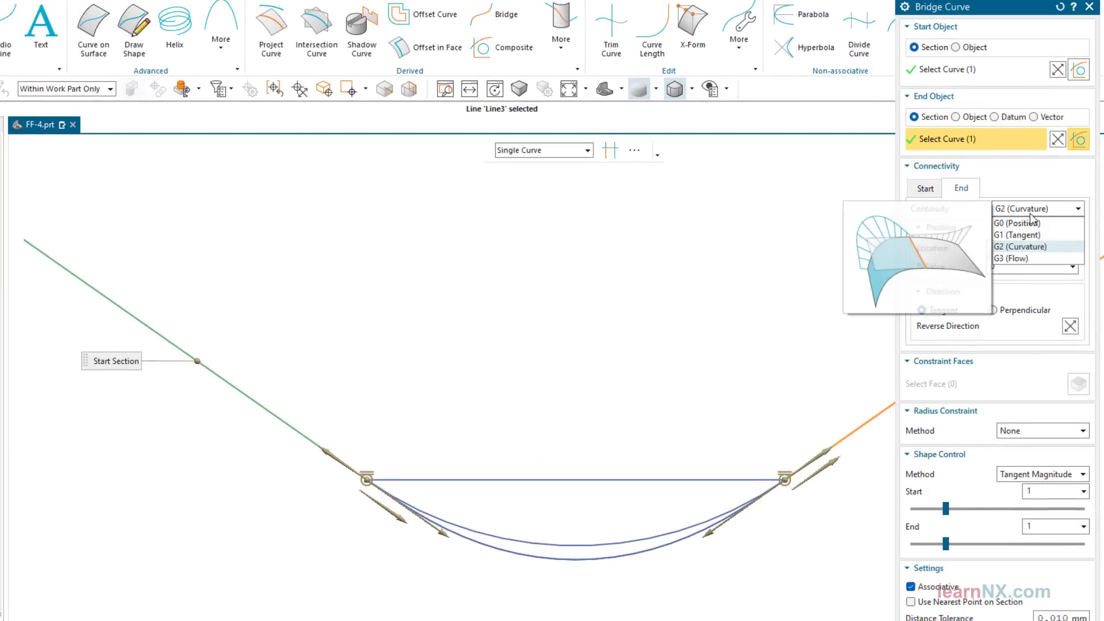
click(1012, 255)
click(920, 190)
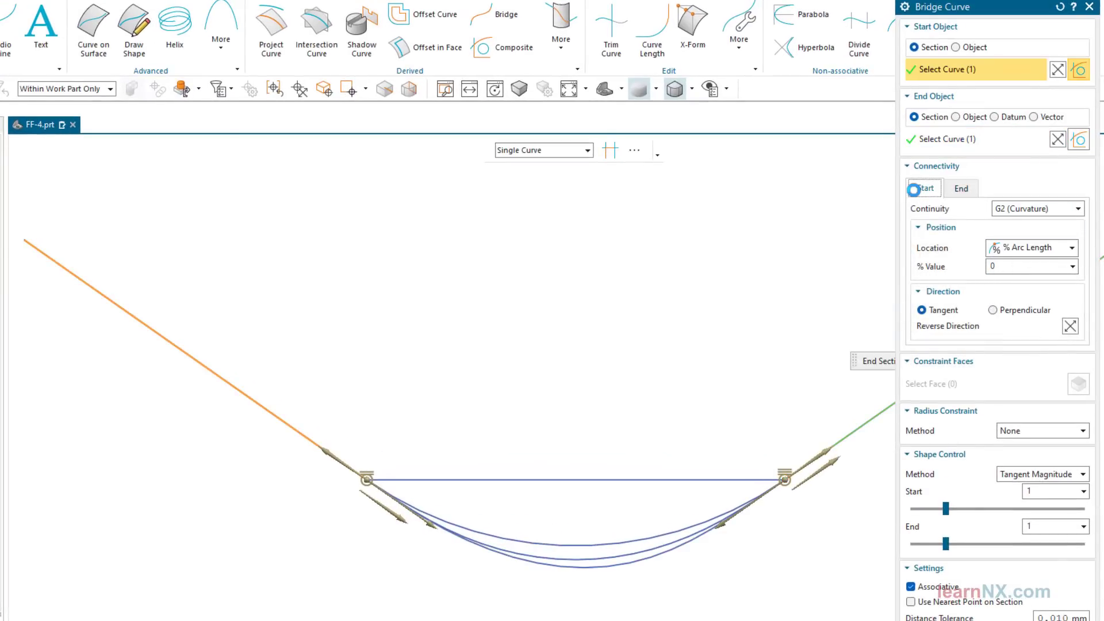
click(1015, 209)
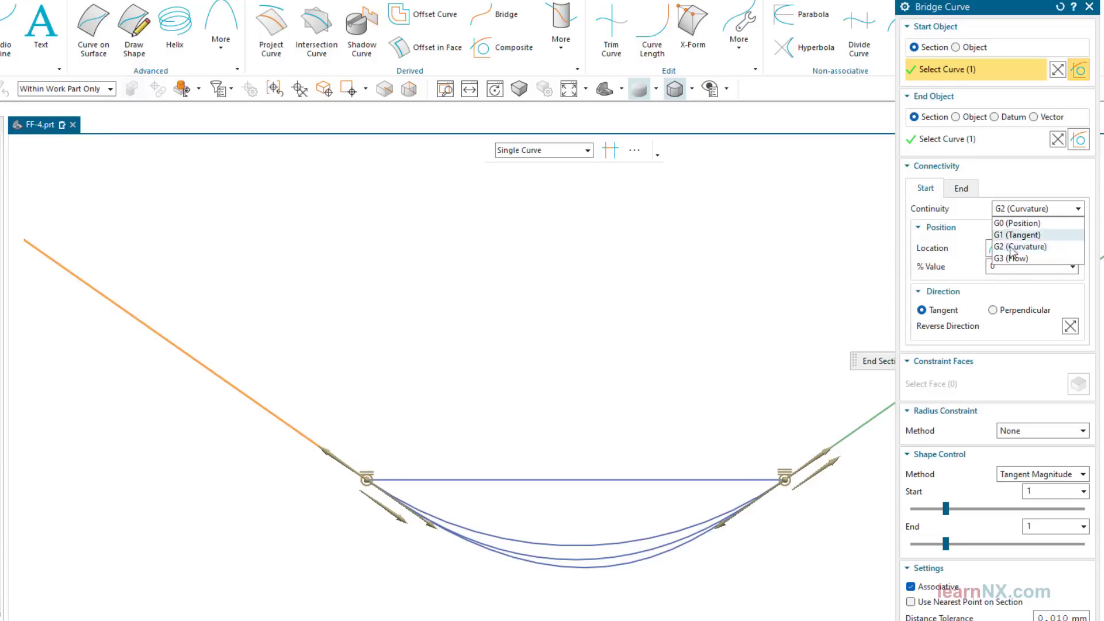
click(1005, 262)
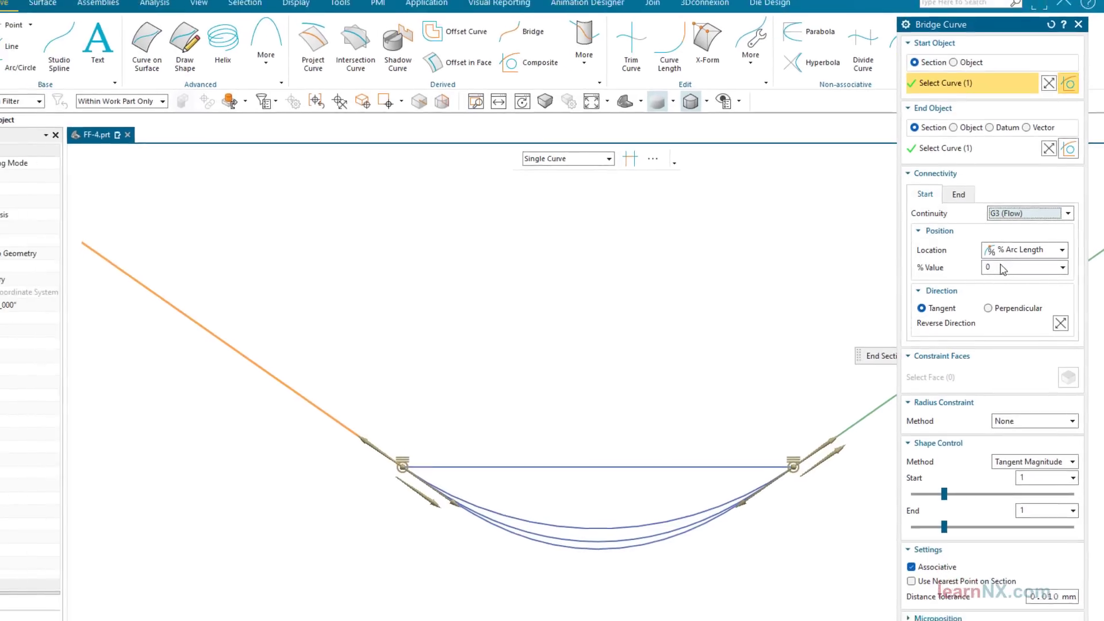
click(966, 609)
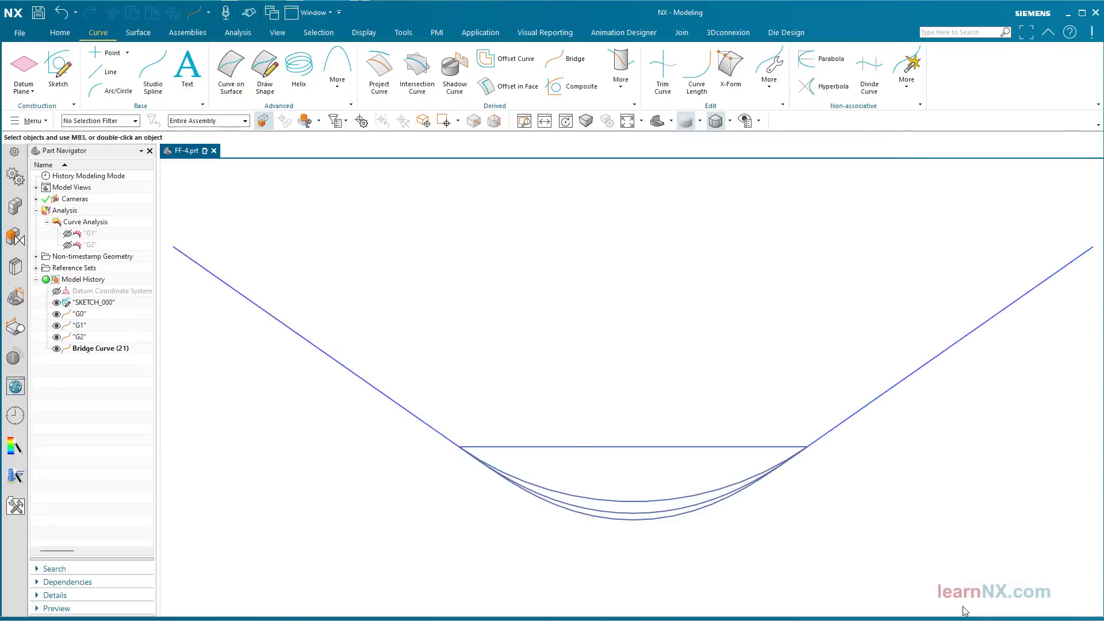
- Show the hidden G2 curve analysis and add a curvature comb analysis on the new G3 bridge curve for comparison
click(68, 245)
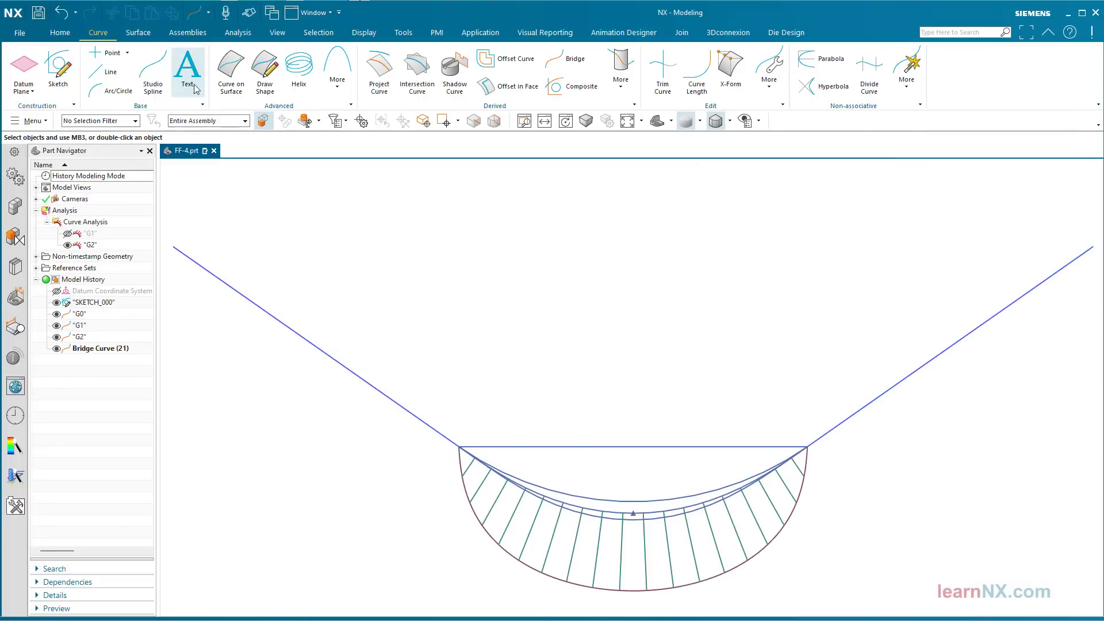
click(245, 37)
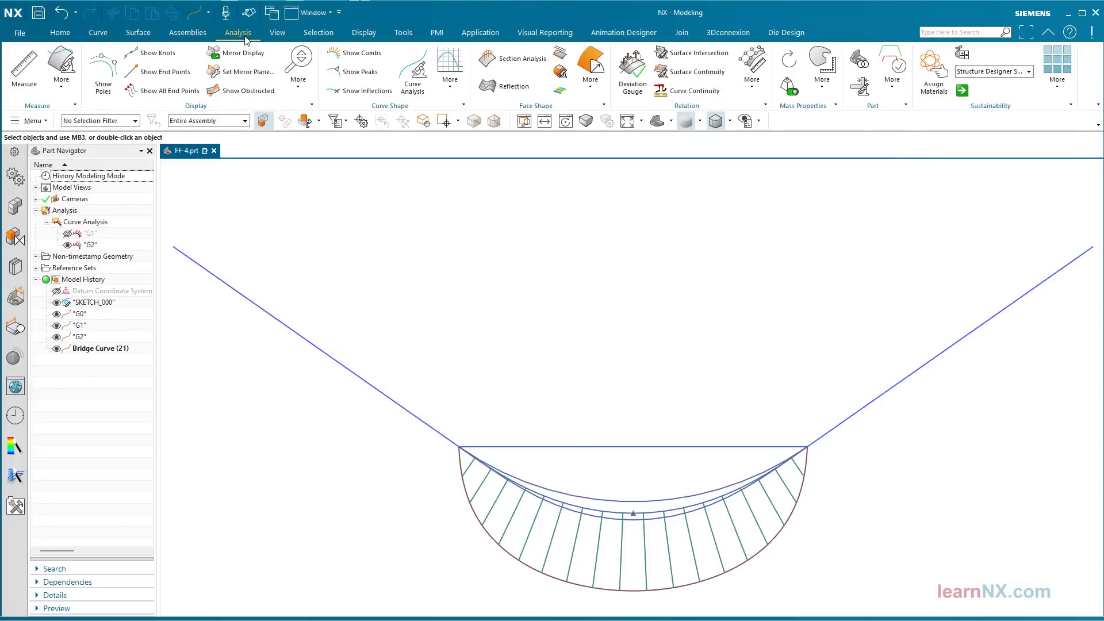
click(413, 75)
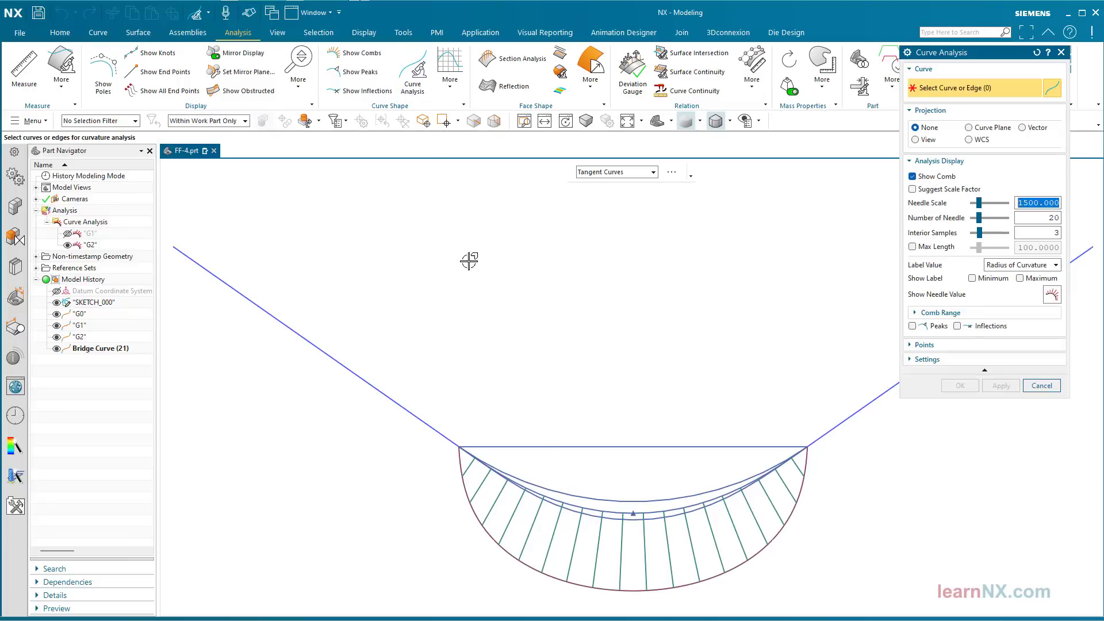
click(557, 512)
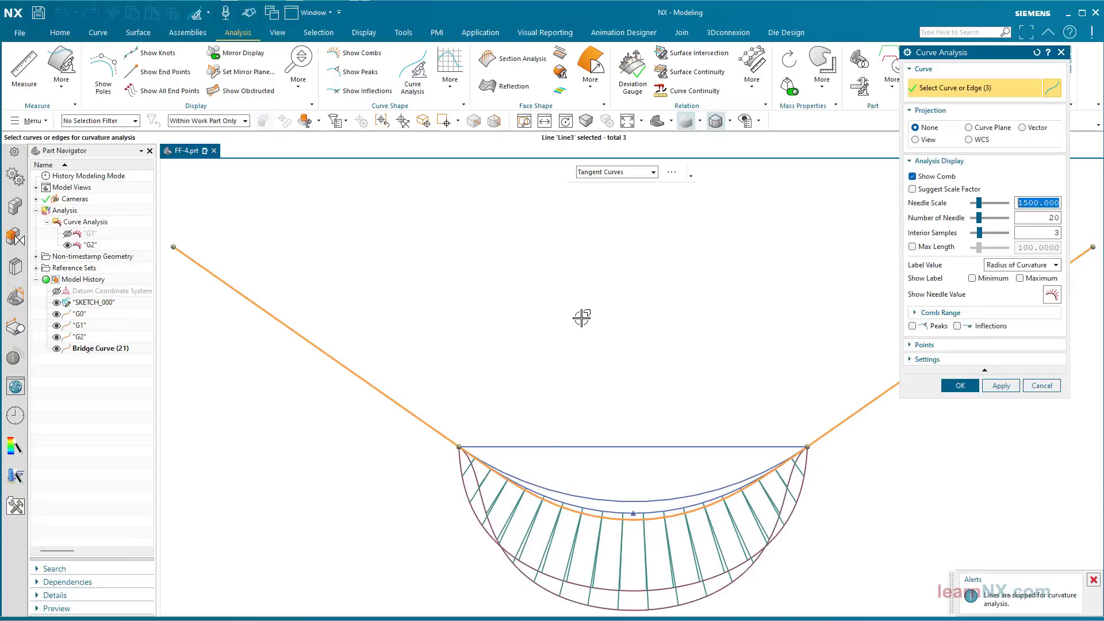
scroll(581, 318, down, 5)
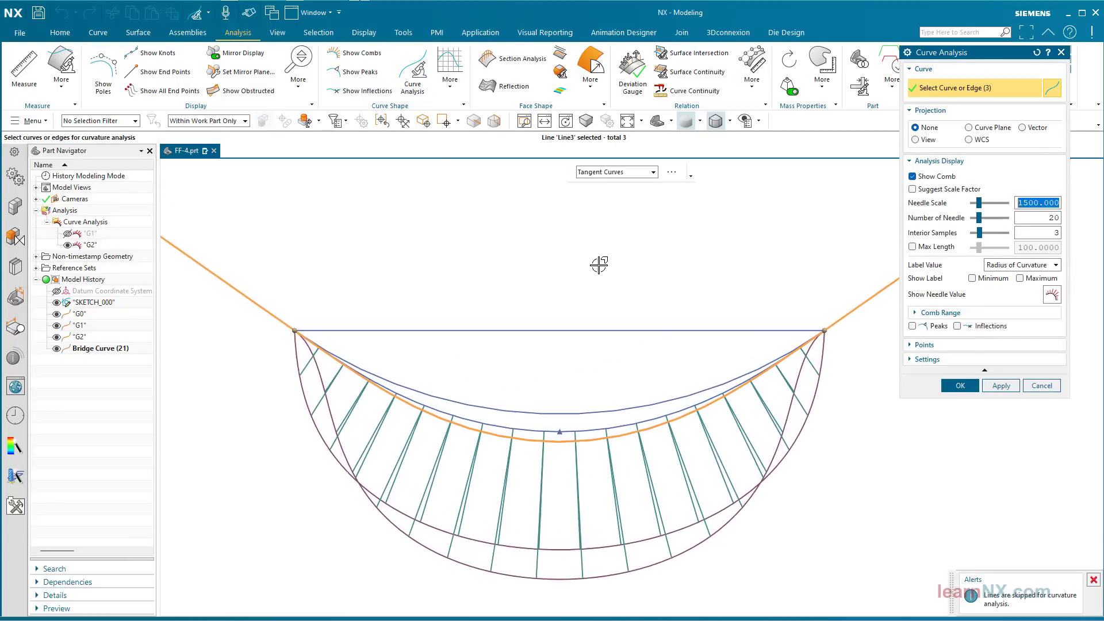
middle_drag(599, 262, 599, 263)
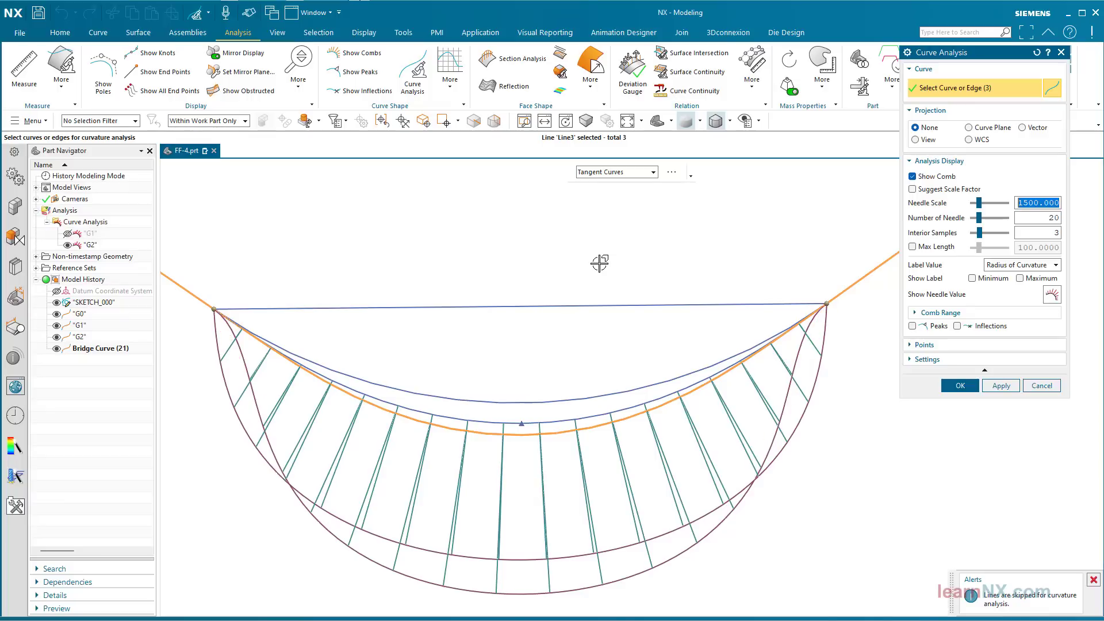
click(966, 386)
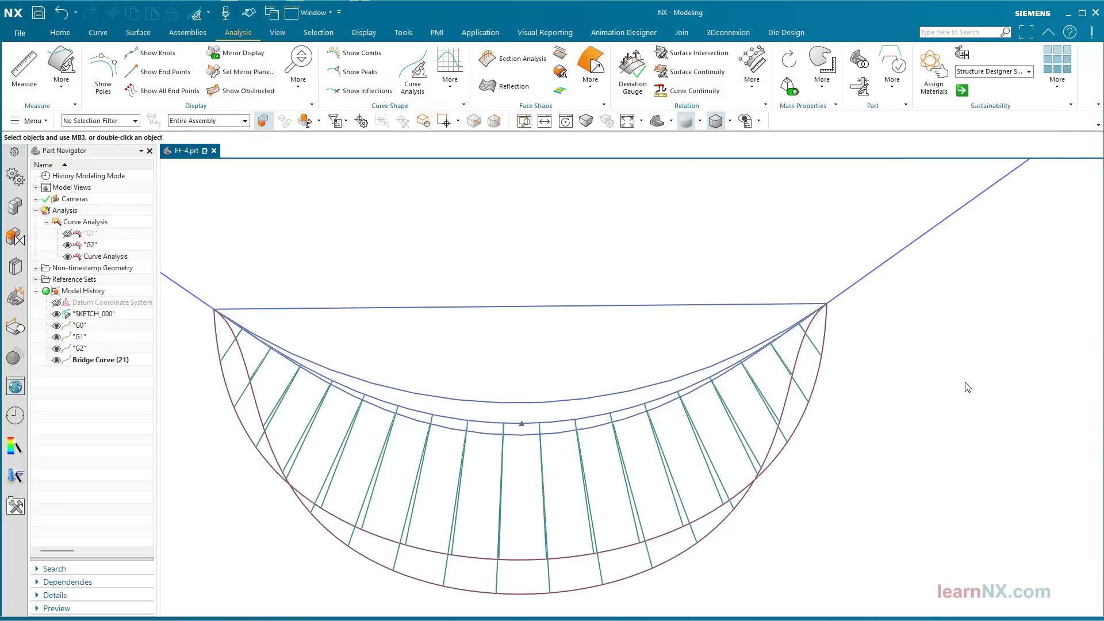
- Rename the new curve analysis in the Part Navigator as G3
click(106, 258)
click(106, 257)
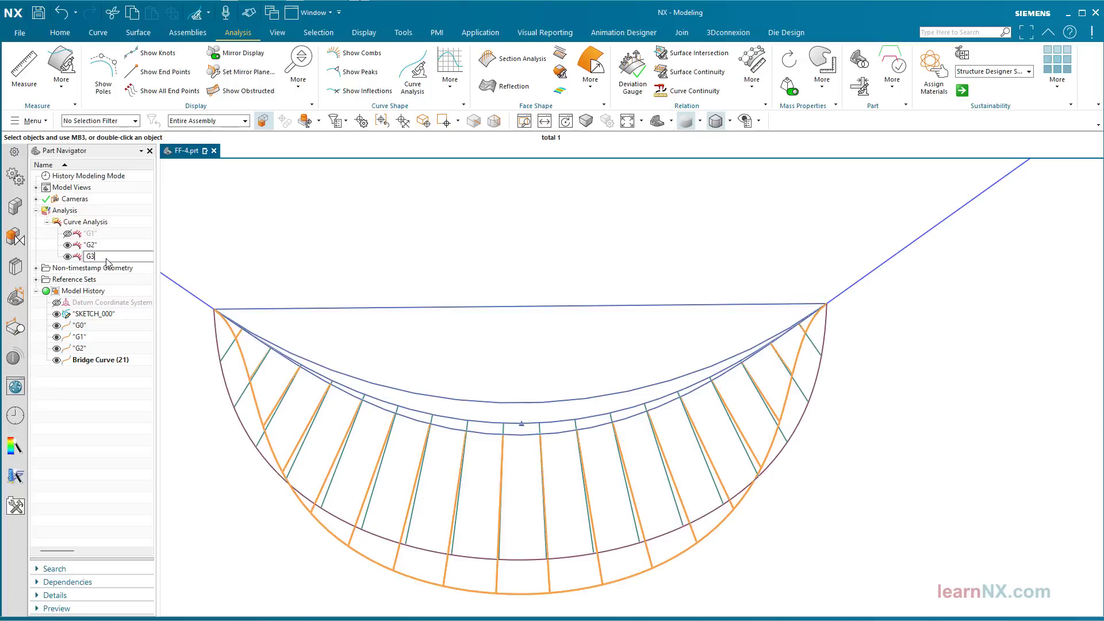
key(Return)
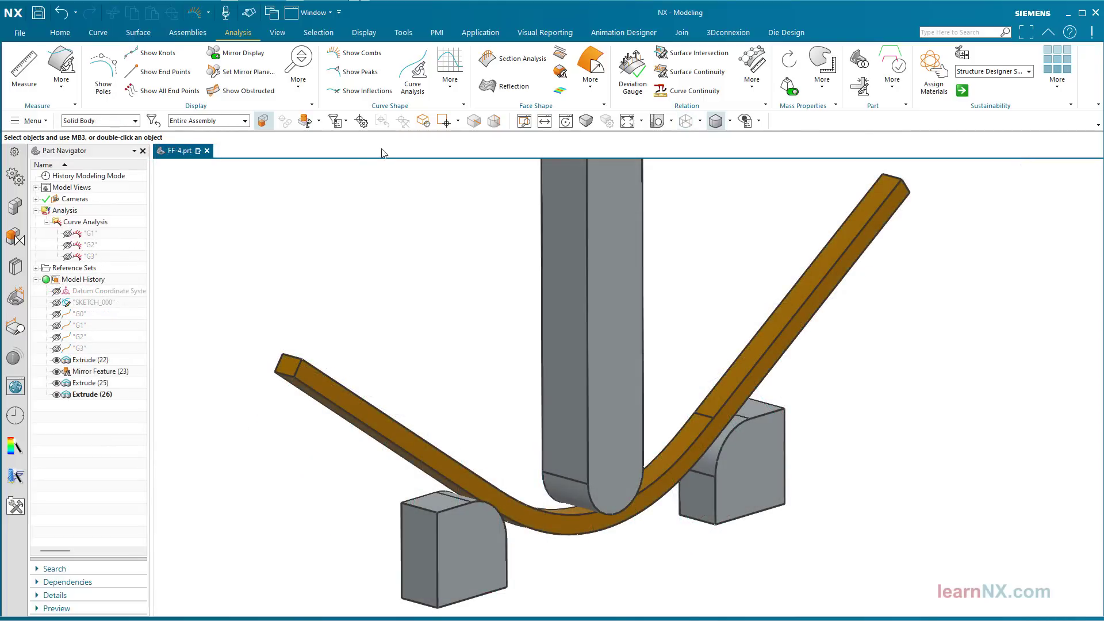
- Create a curvature comb analysis along the lower front edge of the bent strip
click(415, 86)
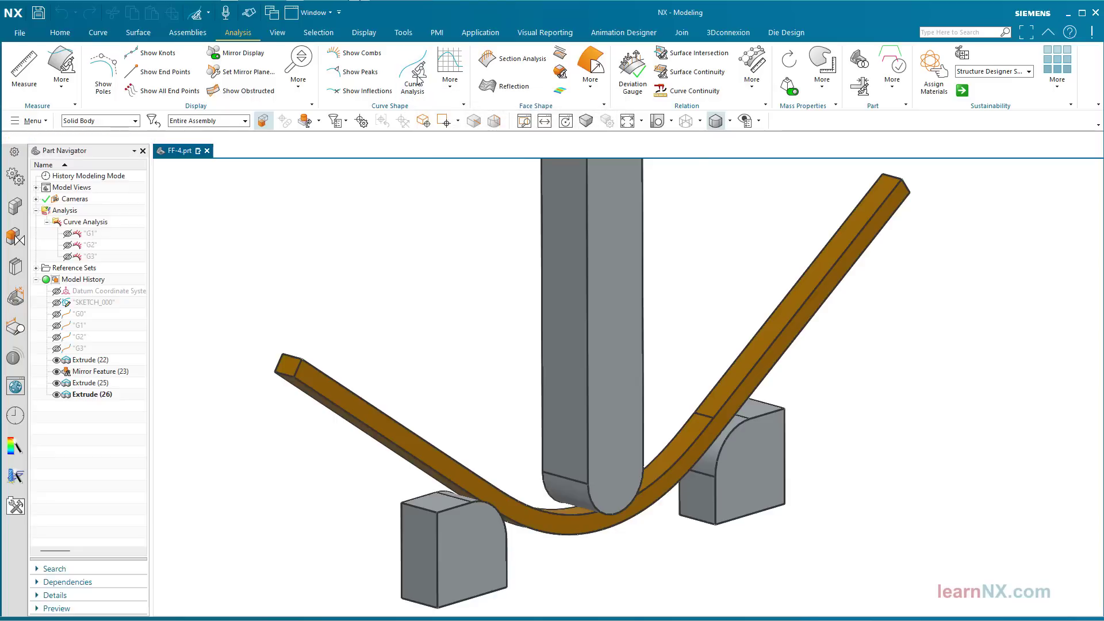
click(546, 536)
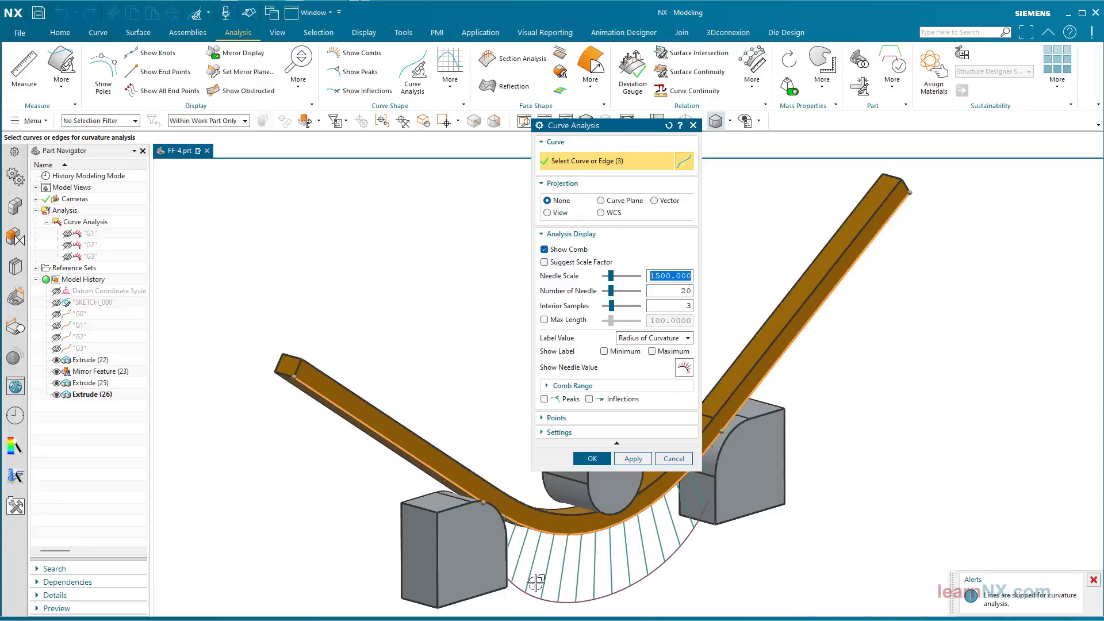
click(591, 459)
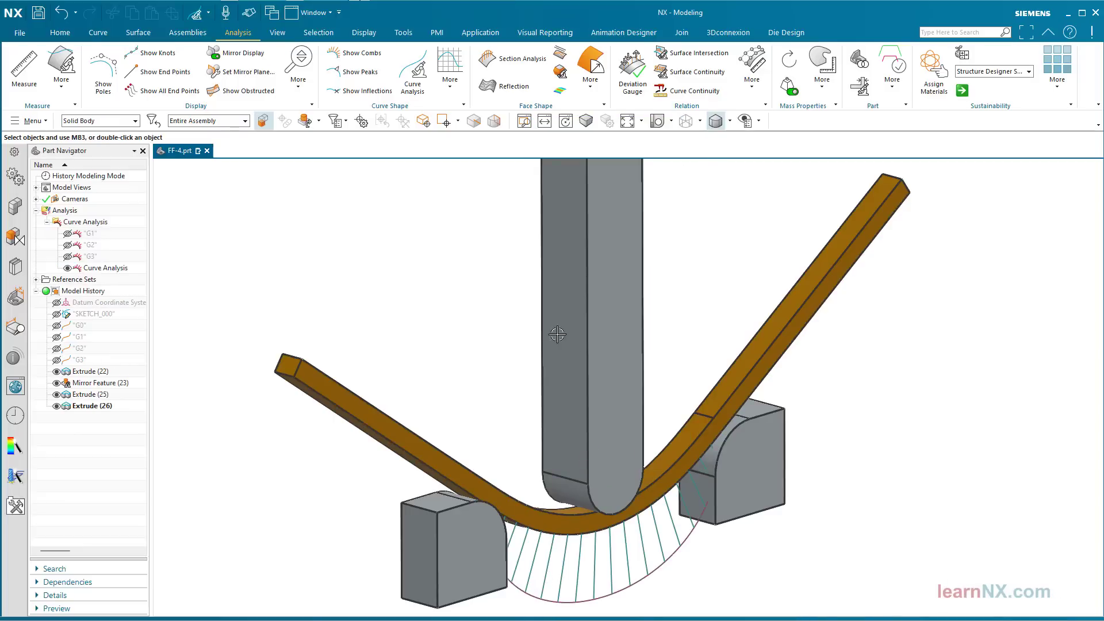
- Display the bending model in wireframe from the front and examine the comb along the strip's lower edge
click(657, 120)
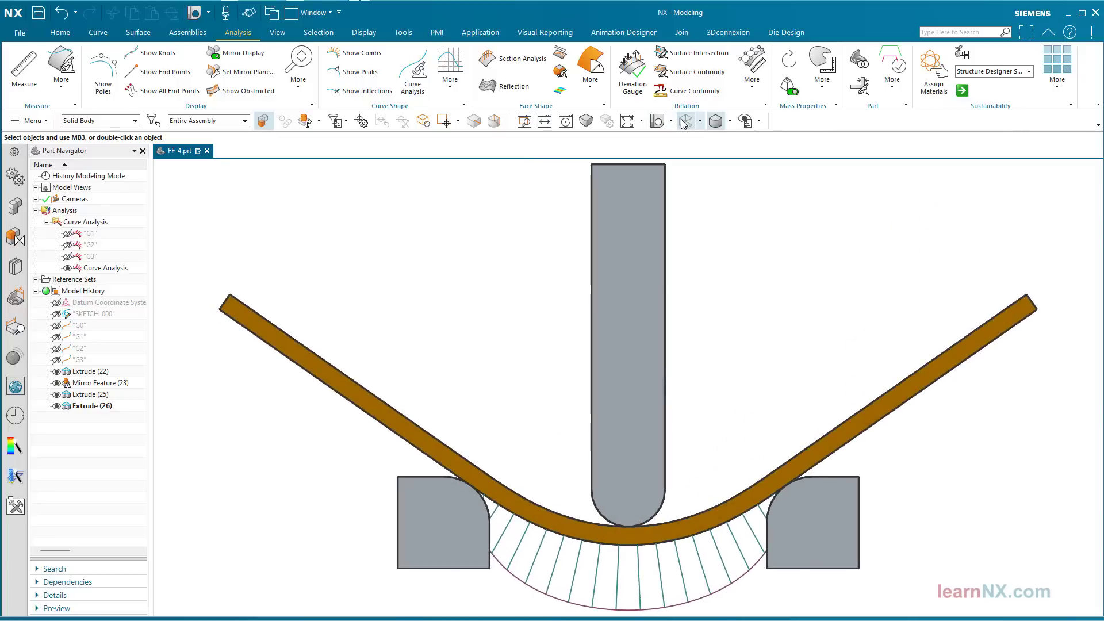
click(684, 121)
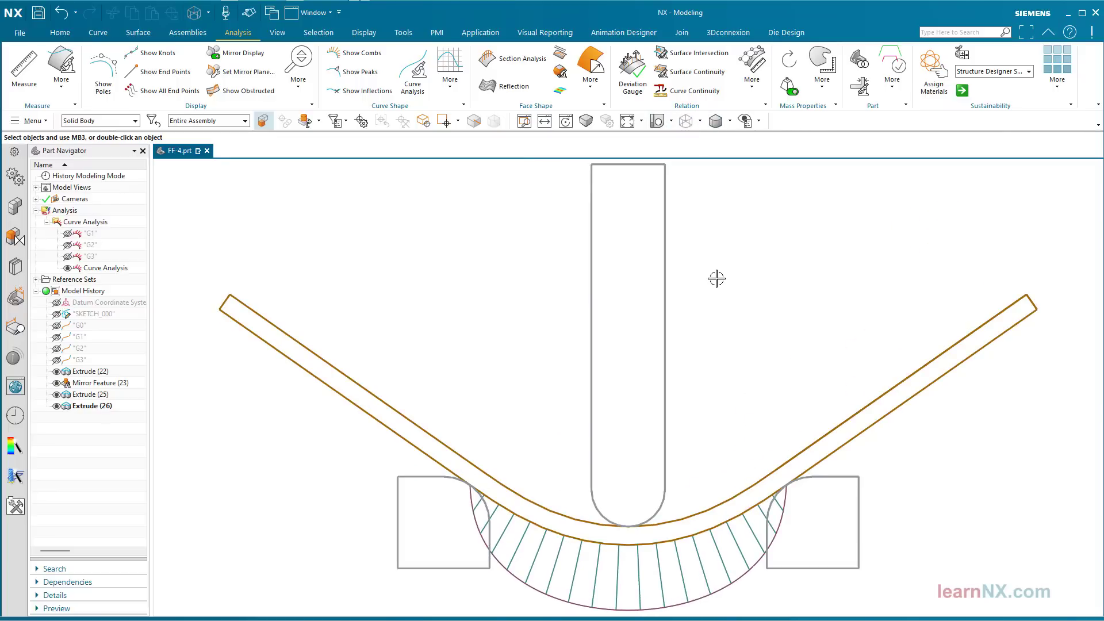
scroll(716, 278, up, 5)
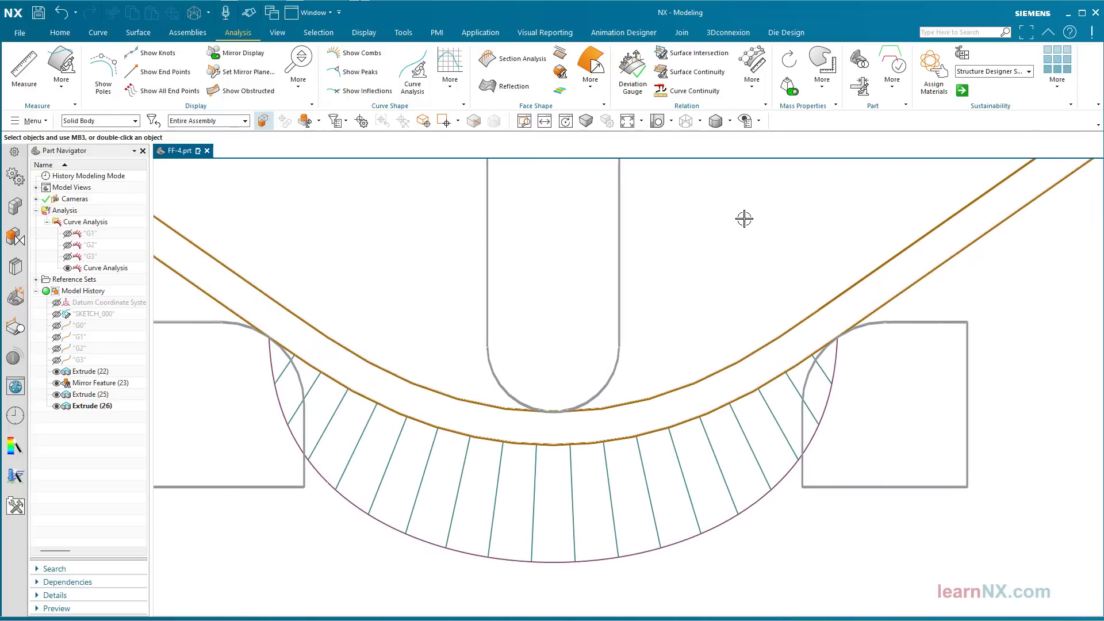
- Edit the G2 bridge curve, setting its start tangent magnitude to 1.03 and adjusting the end tangent magnitude freehand
double_click(81, 336)
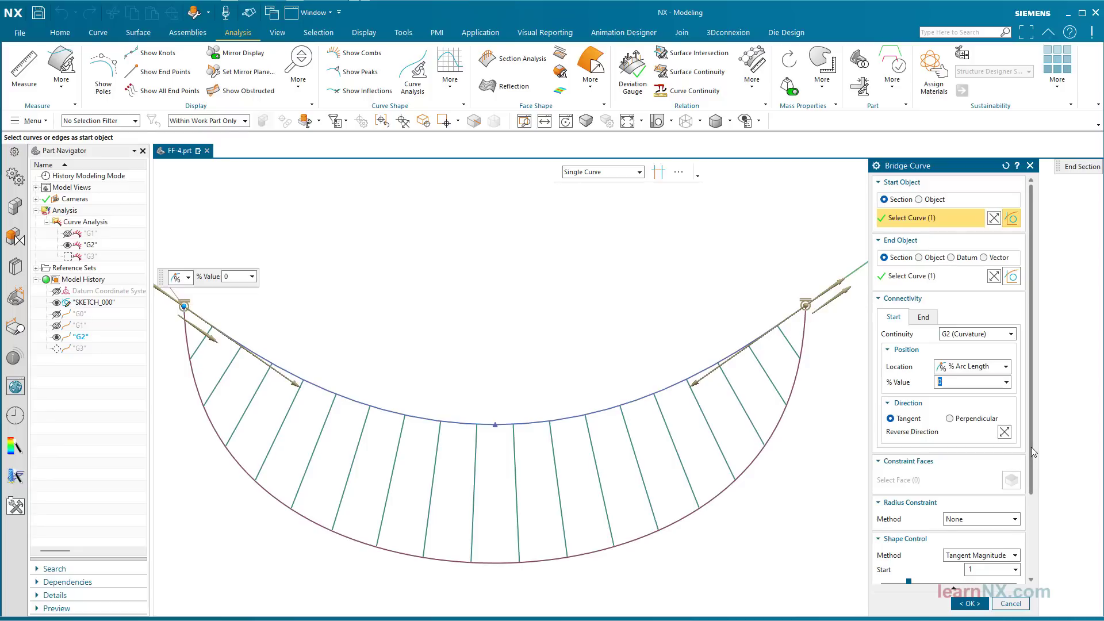
drag(1030, 447, 1039, 554)
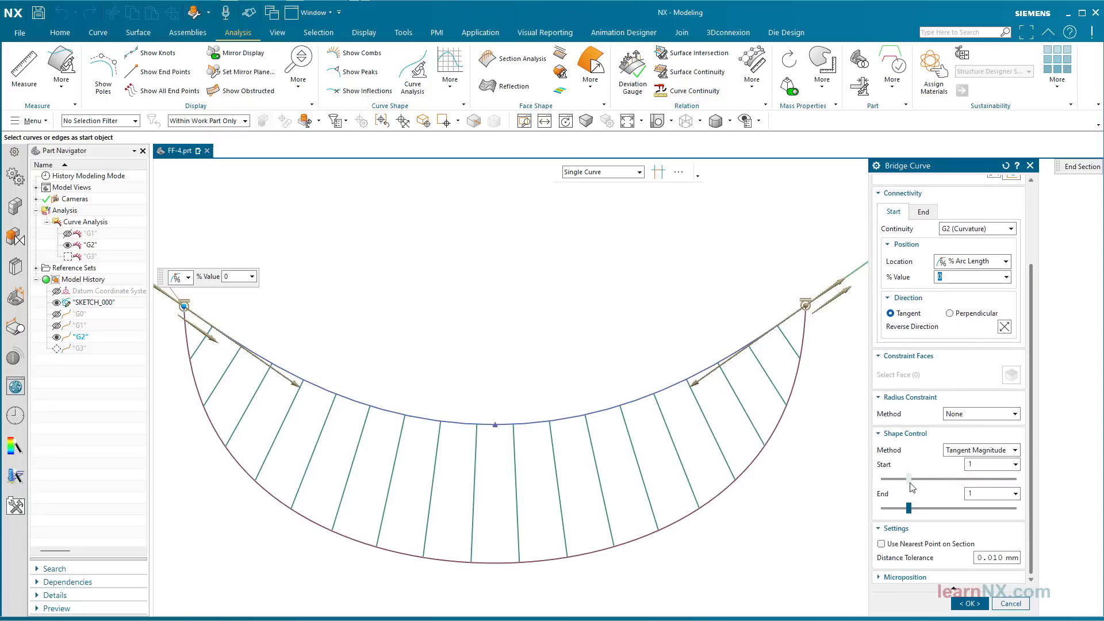
drag(912, 488, 910, 479)
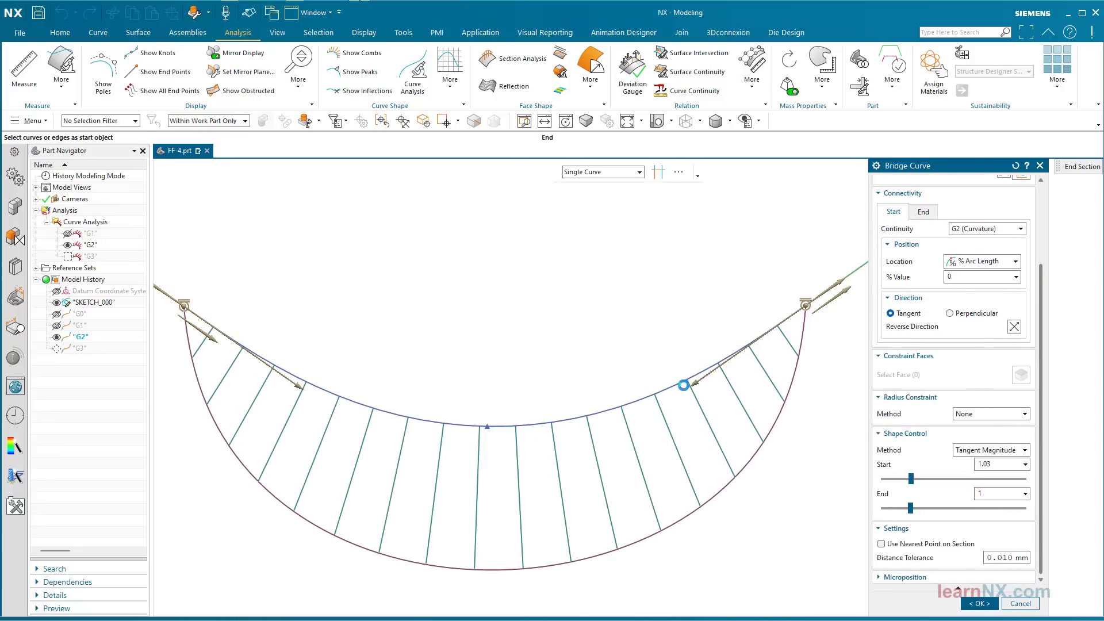
drag(683, 385, 740, 386)
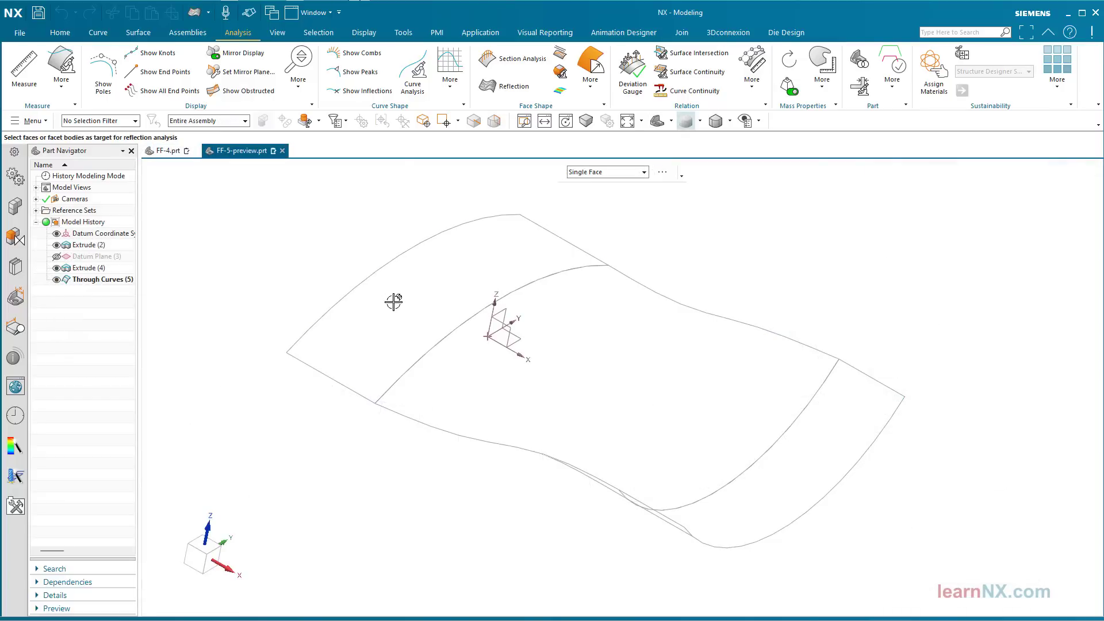
- Apply the reflection analysis to the two outer faces and the connecting middle face in FF-5-preview.prt
click(421, 313)
click(638, 413)
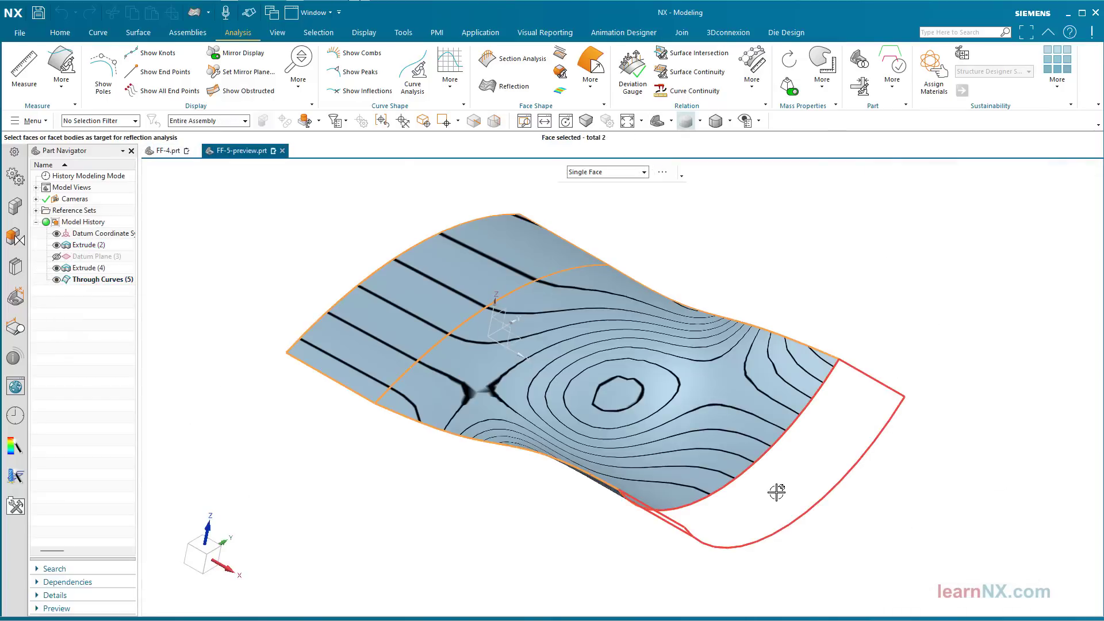
click(829, 427)
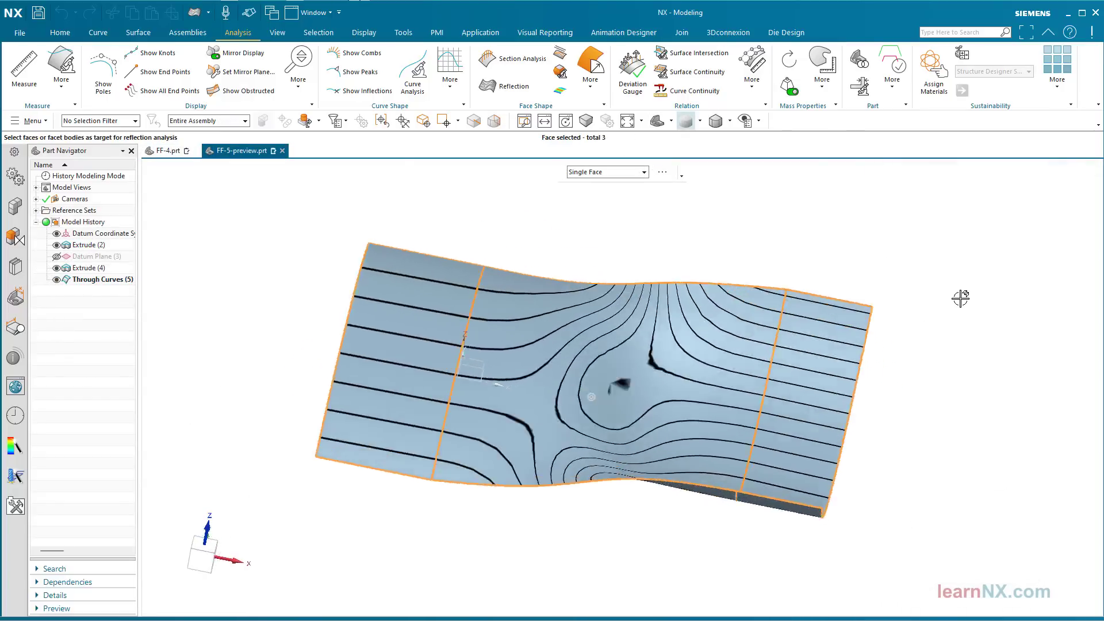